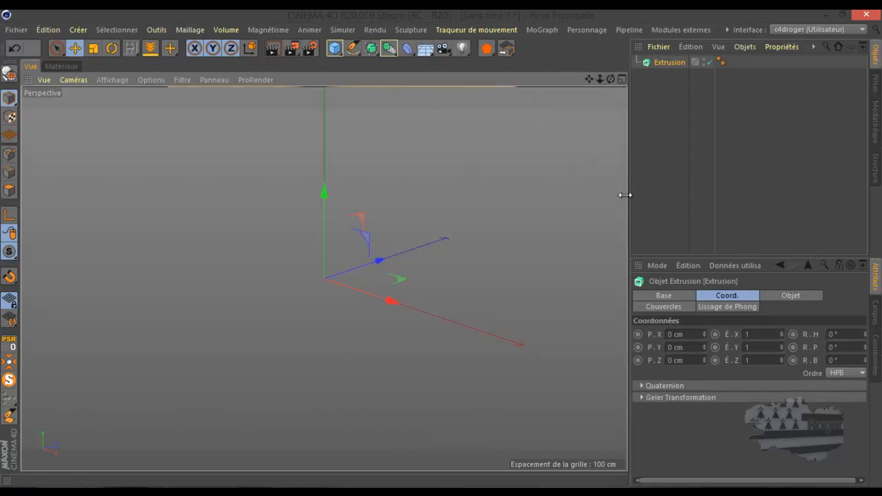
{"action": "left_click_drag", "start_coordinate": [629, 195], "coordinate": [622, 195]}
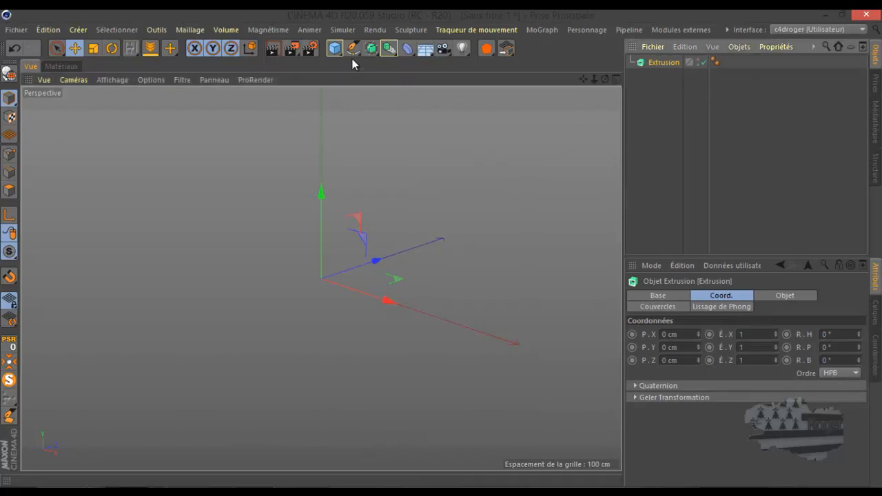
{"action": "left_click", "coordinate": [371, 47]}
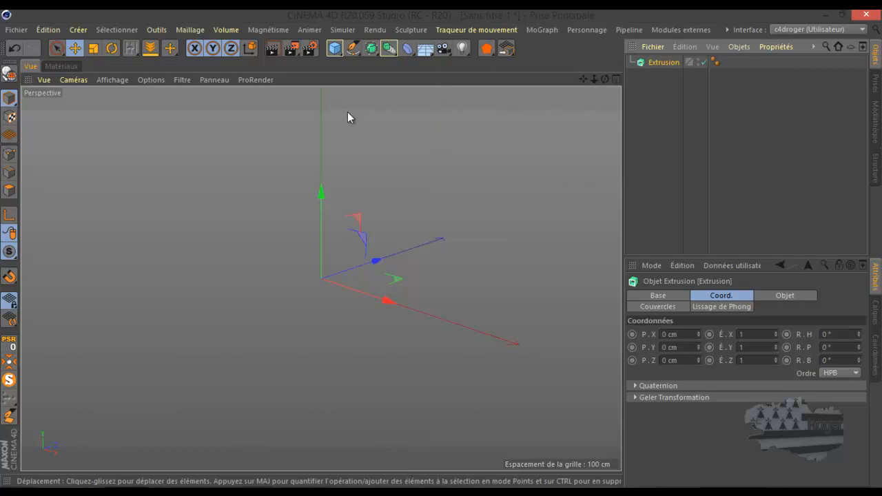
Draw a closed Bézier spline shaped like an aircraft side profile with a tail fin, using the Plume tool in the front view.
{"action": "left_click", "coordinate": [353, 49]}
{"action": "left_click", "coordinate": [403, 67]}
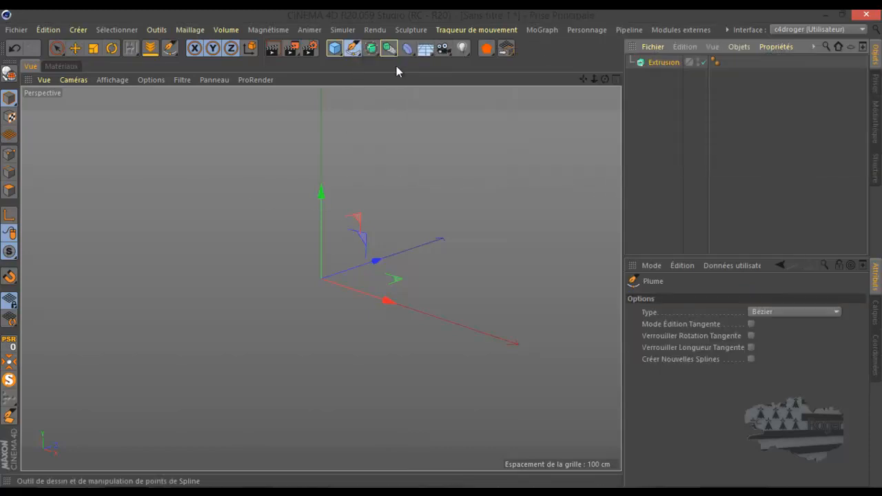
{"action": "middle_click", "coordinate": [241, 228]}
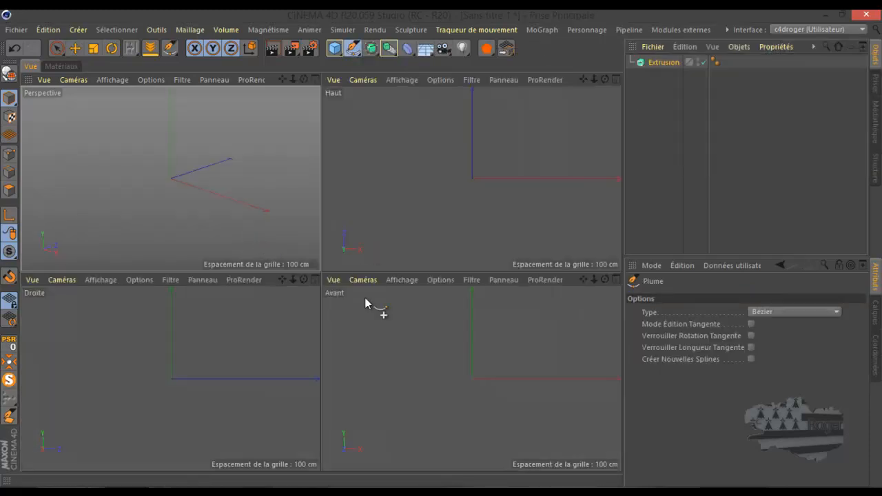
{"action": "middle_click", "coordinate": [368, 332]}
{"action": "left_click", "coordinate": [133, 245]}
{"action": "left_click", "coordinate": [236, 163]}
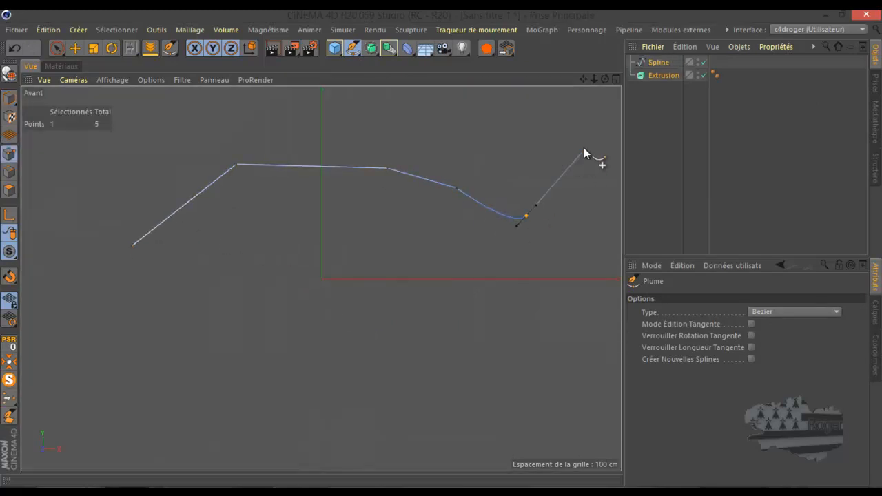
{"action": "left_click_drag", "start_coordinate": [606, 235], "coordinate": [598, 271]}
{"action": "left_click_drag", "start_coordinate": [536, 314], "coordinate": [445, 309]}
{"action": "left_click_drag", "start_coordinate": [302, 272], "coordinate": [189, 288]}
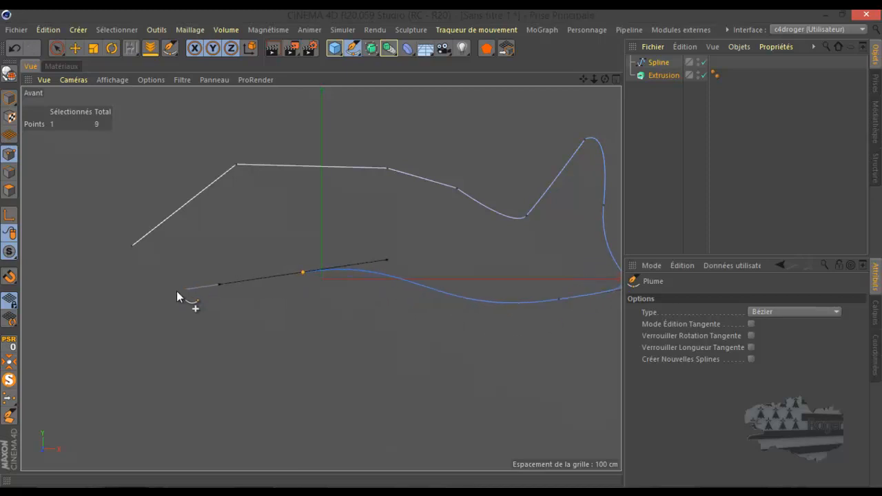
{"action": "left_click", "coordinate": [133, 246]}
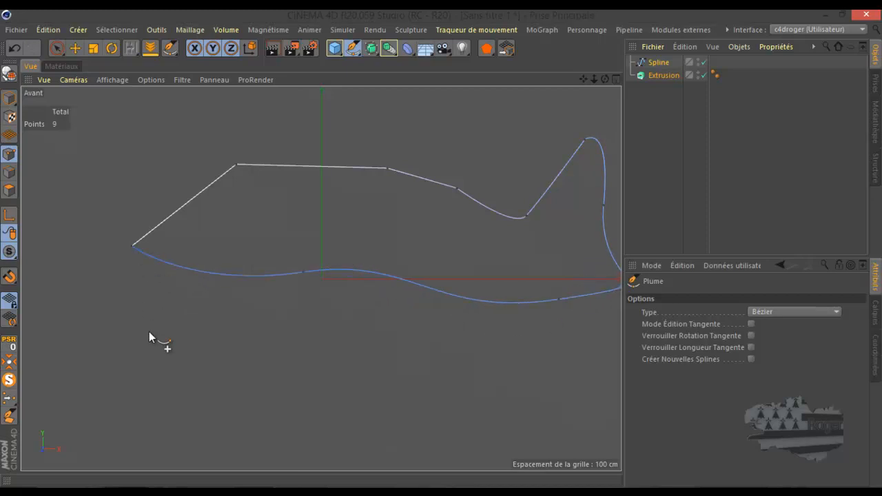
Return to object mode in the perspective view and make the drawn spline a child of the Extrusion object.
{"action": "middle_click", "coordinate": [109, 278]}
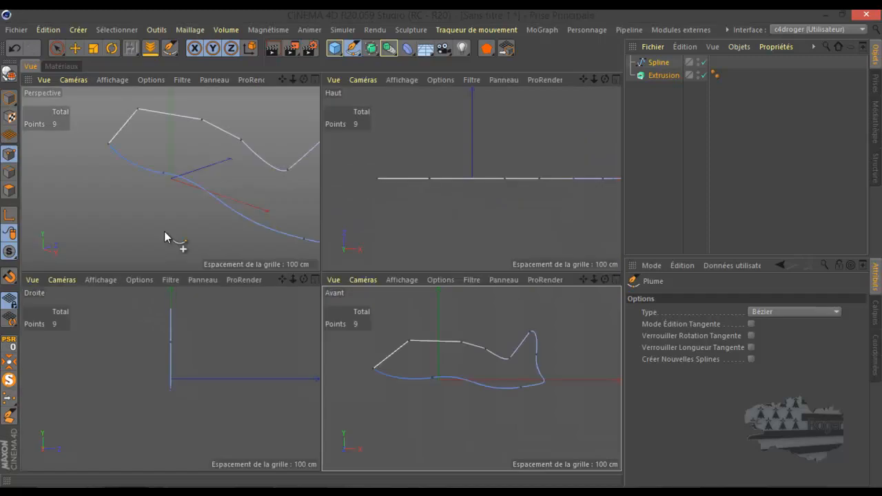
{"action": "middle_click", "coordinate": [160, 231]}
{"action": "scroll", "coordinate": [145, 232], "scroll_direction": "down", "scroll_amount": 3}
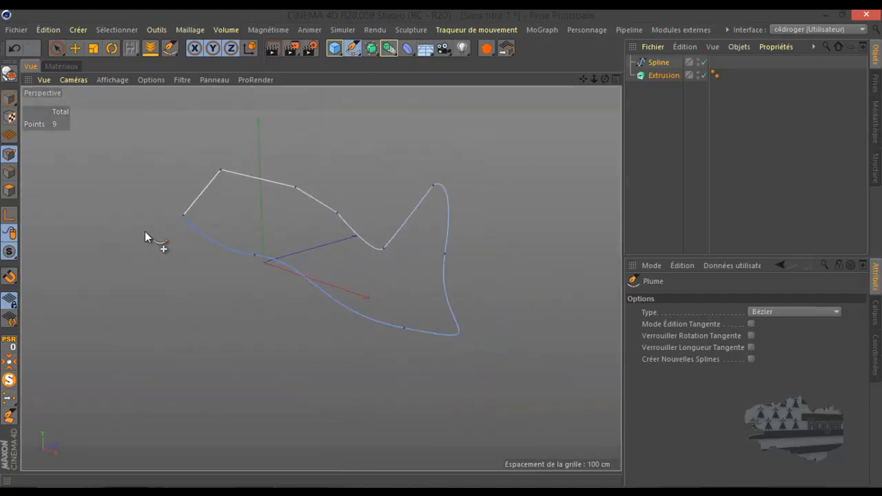
{"action": "left_click", "coordinate": [75, 48]}
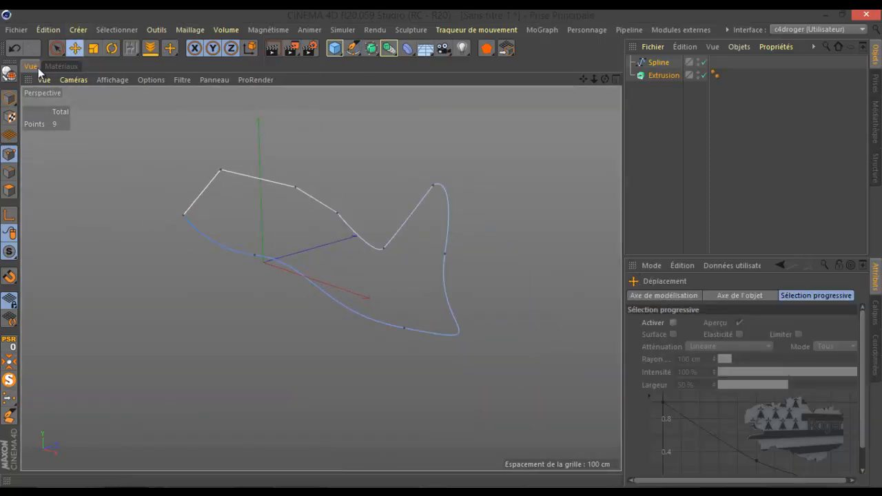
{"action": "left_click", "coordinate": [11, 100]}
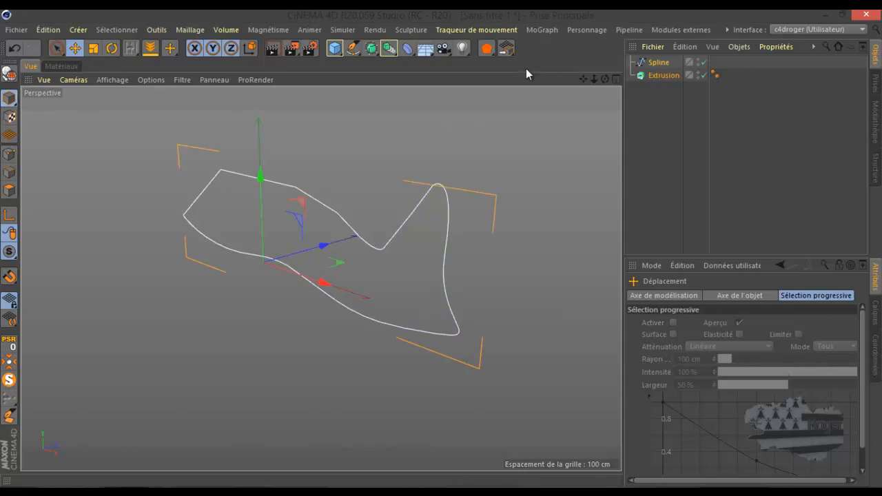
{"action": "left_click_drag", "start_coordinate": [656, 63], "coordinate": [666, 76]}
{"action": "double_click", "coordinate": [661, 63]}
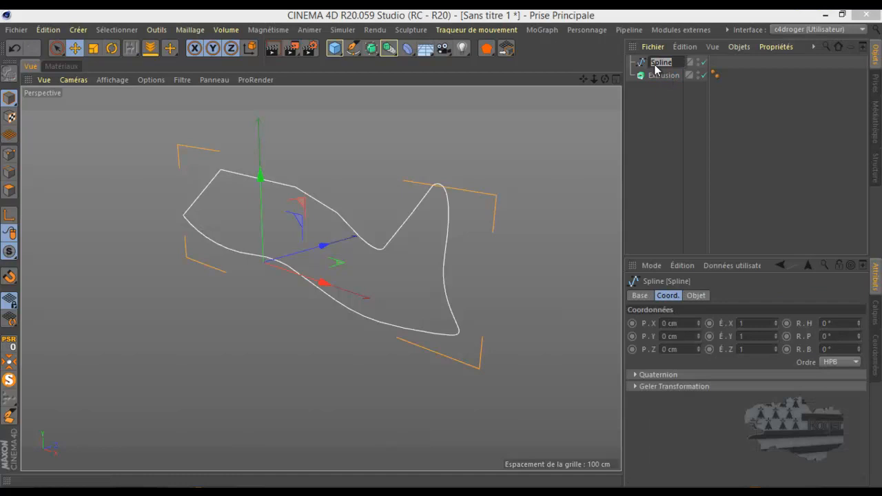
{"action": "left_click", "coordinate": [642, 63]}
{"action": "left_click_drag", "start_coordinate": [662, 74], "coordinate": [663, 76]}
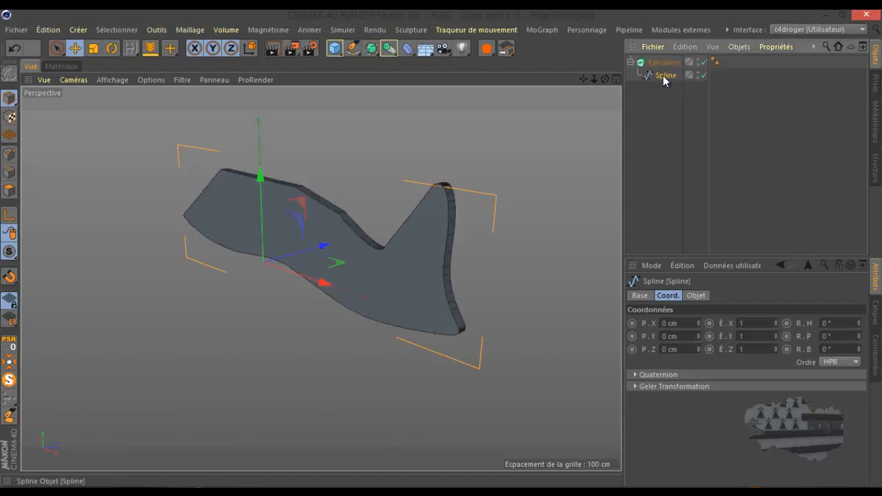
Examine the extruded shape from another angle, comparing the spline and Extrusion objects and the Extrusion's object properties.
{"action": "mouse_move", "coordinate": [443, 254]}
{"action": "left_mouse_down", "text": "alt"}
{"action": "mouse_move", "coordinate": [434, 250]}
{"action": "mouse_move", "coordinate": [445, 258]}
{"action": "mouse_move", "coordinate": [452, 250]}
{"action": "mouse_move", "coordinate": [442, 246]}
{"action": "left_mouse_up", "text": "alt"}
{"action": "left_click", "coordinate": [663, 62]}
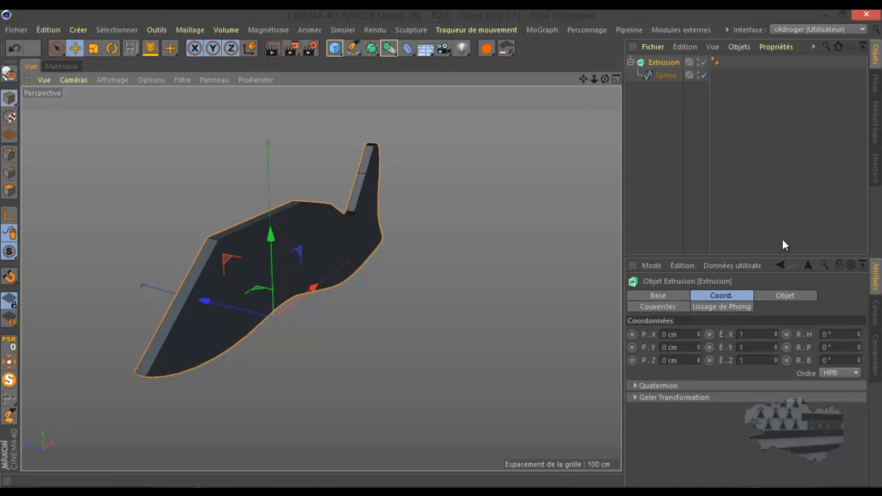
{"action": "left_click", "coordinate": [666, 75]}
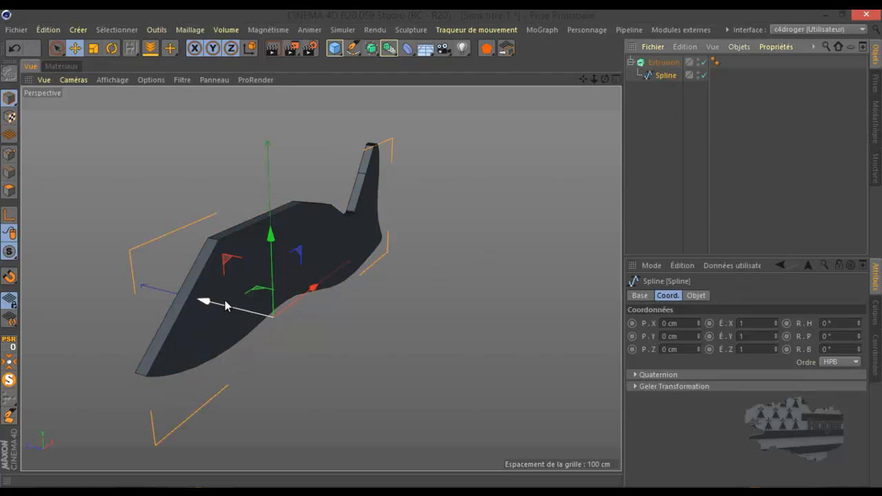
{"action": "left_click", "coordinate": [666, 64]}
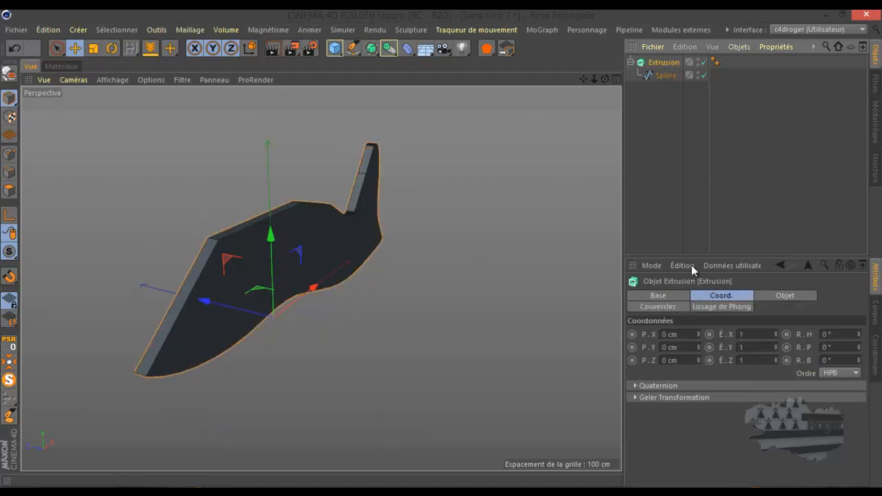
{"action": "left_click", "coordinate": [772, 296]}
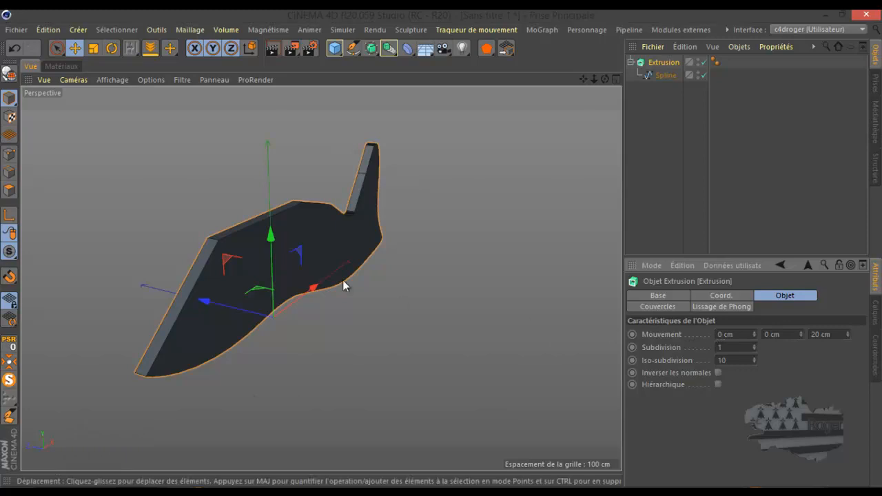
Try rotating the whole Extrusion object freely with the Rotation tool, and undo the rotation.
{"action": "left_click", "coordinate": [112, 48]}
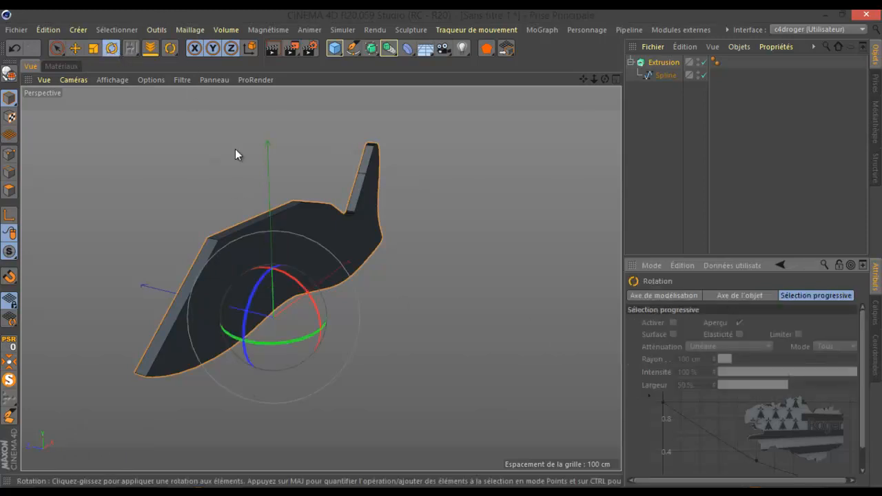
{"action": "left_click_drag", "start_coordinate": [299, 285], "coordinate": [228, 230]}
{"action": "left_click", "coordinate": [14, 49]}
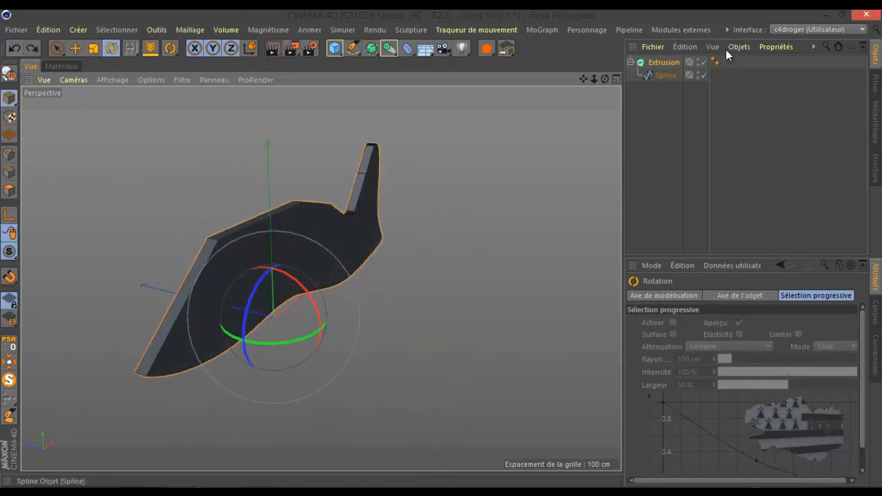
Try rotating only the child spline inside the Extrusion until it lies nearly flat, inspect the result, and undo the rotation.
{"action": "left_click", "coordinate": [658, 76]}
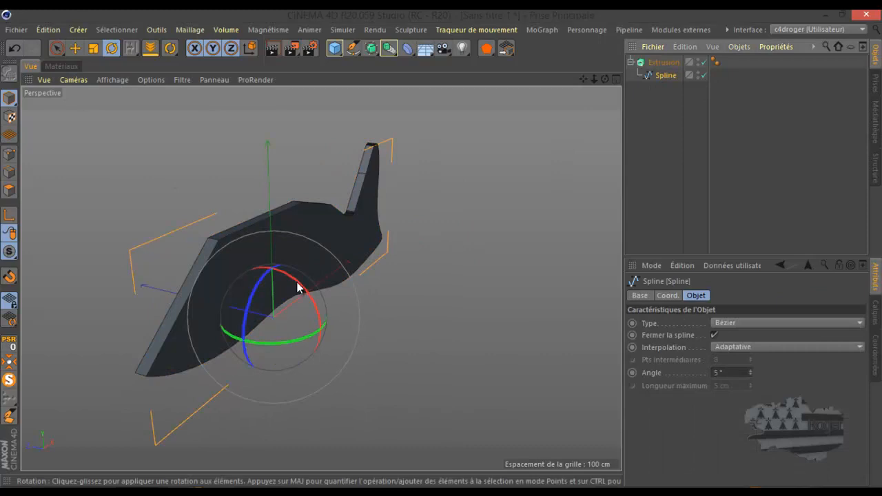
{"action": "middle_click", "coordinate": [396, 244]}
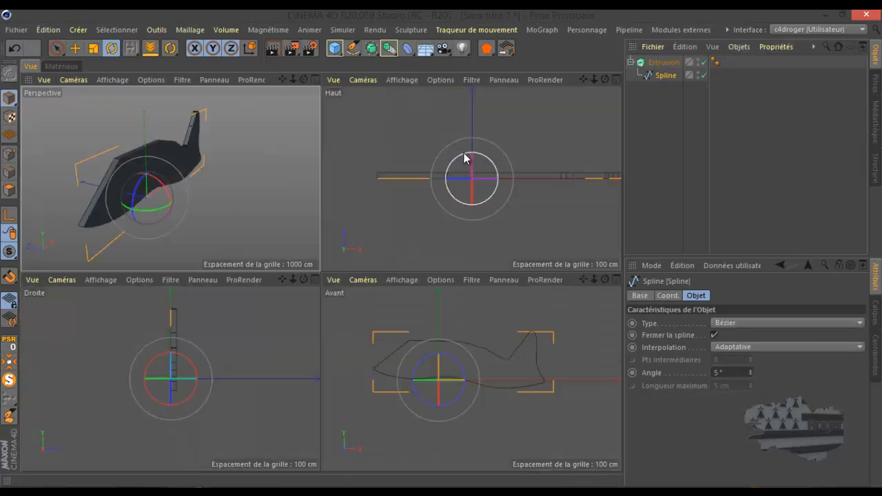
{"action": "middle_click", "coordinate": [239, 184]}
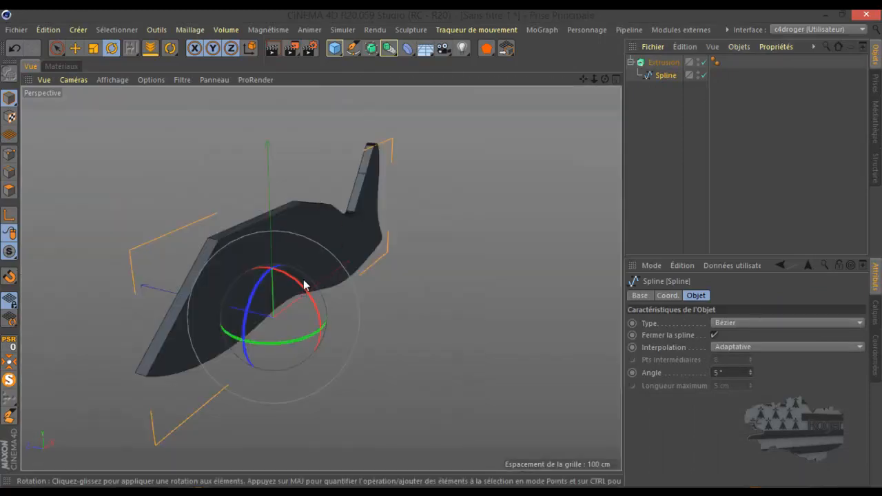
{"action": "left_click_drag", "start_coordinate": [313, 274], "coordinate": [367, 411]}
{"action": "left_click_drag", "start_coordinate": [610, 82], "coordinate": [490, 148]}
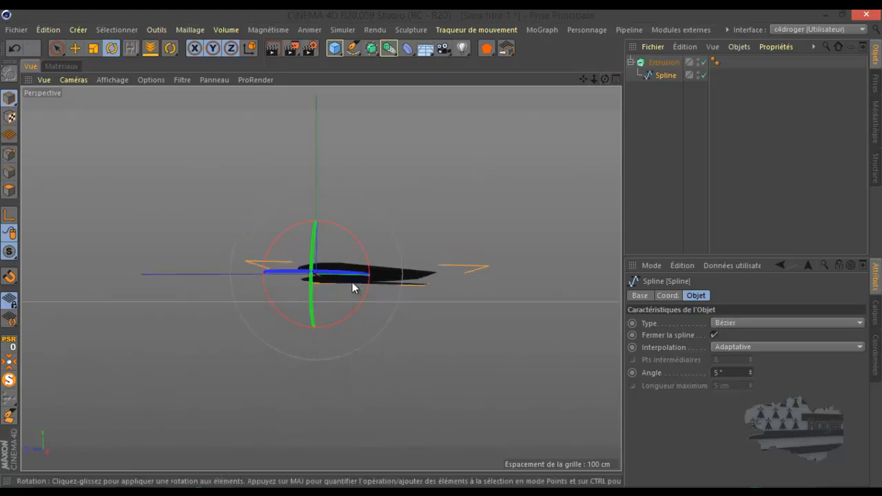
{"action": "mouse_move", "coordinate": [605, 78]}
{"action": "left_mouse_down"}
{"action": "mouse_move", "coordinate": [441, 249]}
{"action": "mouse_move", "coordinate": [605, 71]}
{"action": "left_mouse_up"}
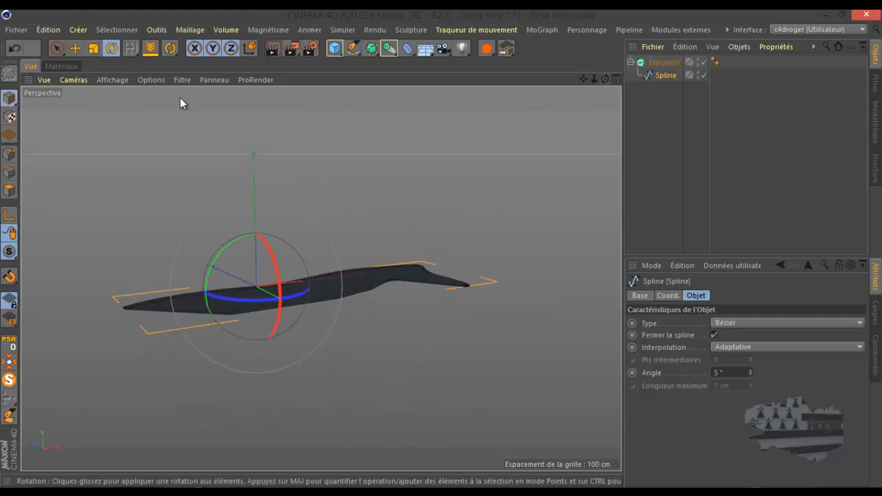
{"action": "left_click", "coordinate": [30, 45]}
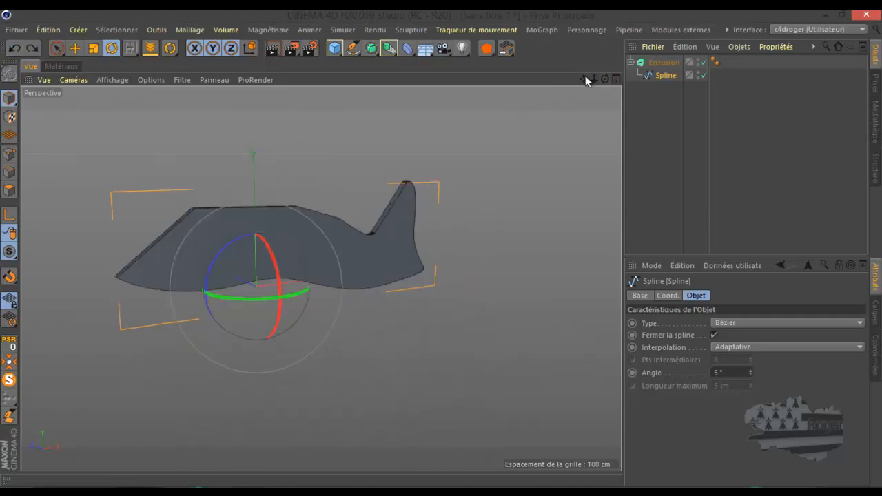
Deselect all objects and add a Cercle spline to the scene.
{"action": "left_click_drag", "start_coordinate": [442, 248], "coordinate": [582, 79]}
{"action": "middle_click", "coordinate": [412, 217]}
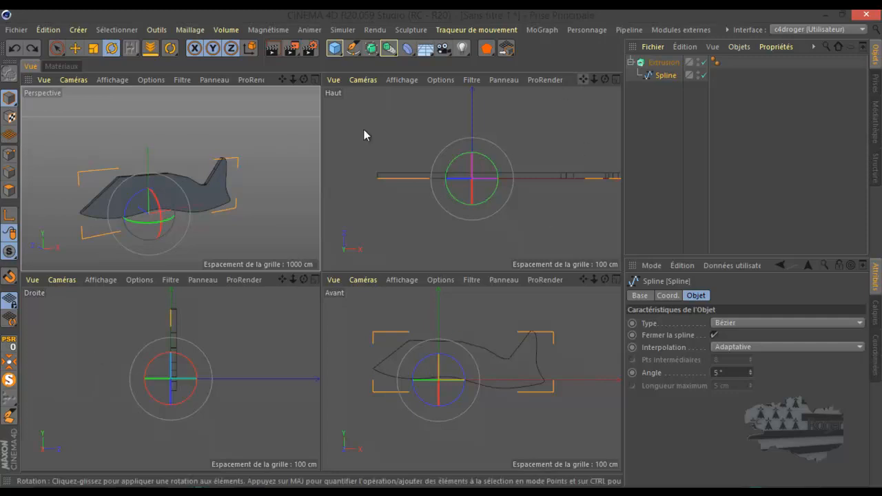
{"action": "scroll", "coordinate": [256, 153], "scroll_direction": "up", "scroll_amount": 3}
{"action": "middle_click", "coordinate": [268, 150]}
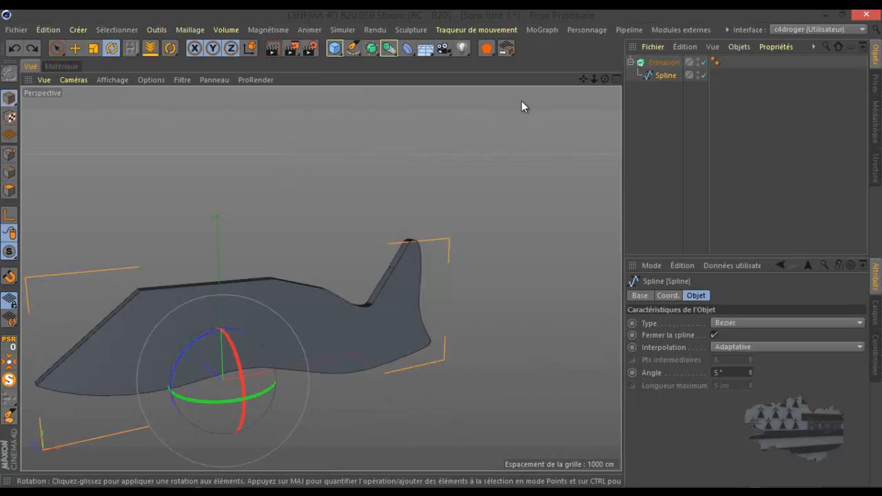
{"action": "left_click_drag", "start_coordinate": [605, 79], "coordinate": [441, 249]}
{"action": "scroll", "coordinate": [286, 173], "scroll_direction": "down", "scroll_amount": 2}
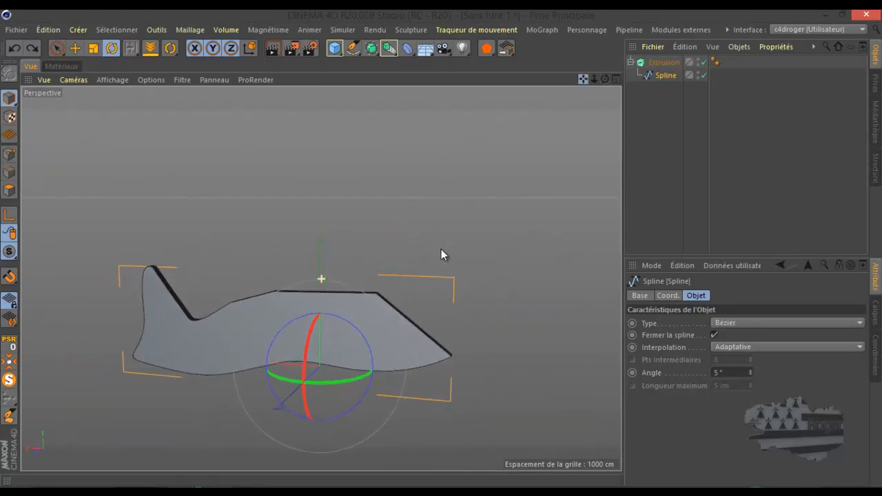
{"action": "left_click", "coordinate": [657, 124]}
{"action": "left_click_drag", "start_coordinate": [605, 79], "coordinate": [442, 249]}
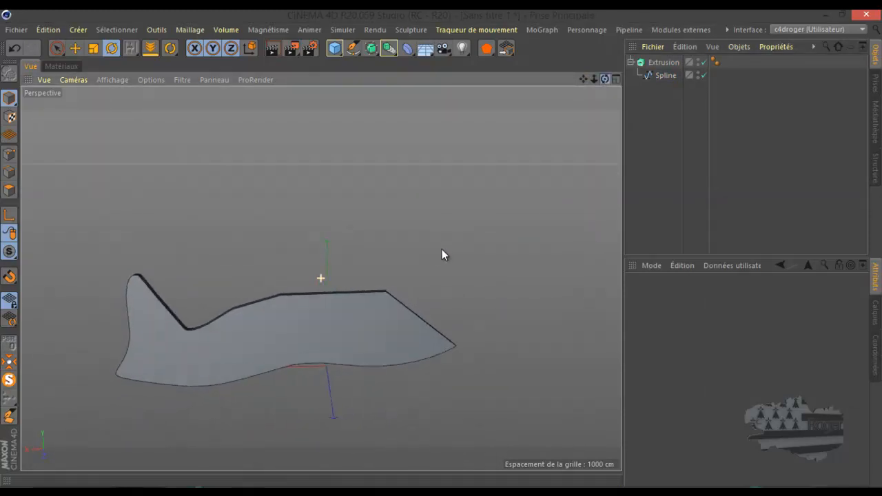
{"action": "left_click", "coordinate": [352, 50]}
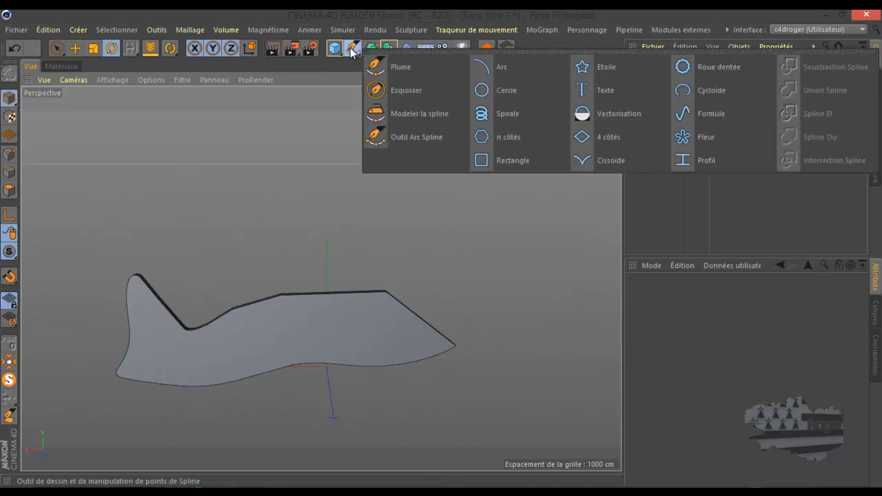
{"action": "left_click", "coordinate": [494, 90]}
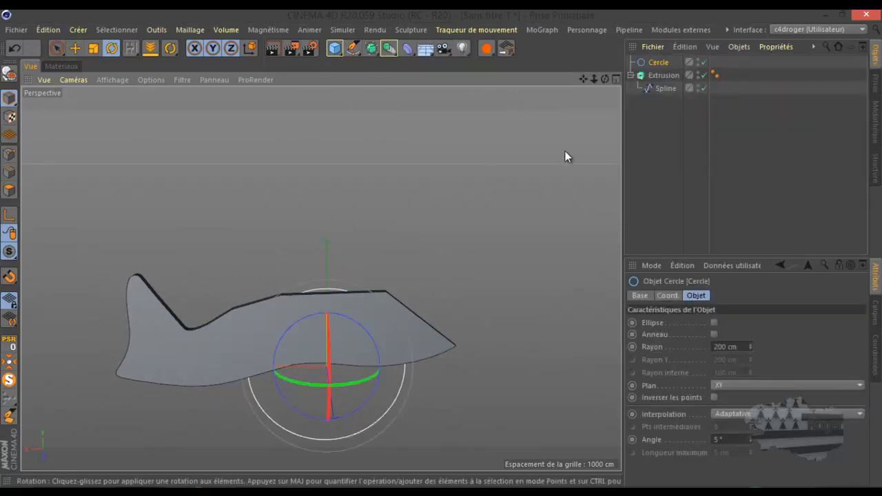
Reshape the aircraft spline in point mode in the front view by moving its lower tail points downward and outward.
{"action": "left_click", "coordinate": [664, 88]}
{"action": "middle_click", "coordinate": [420, 185]}
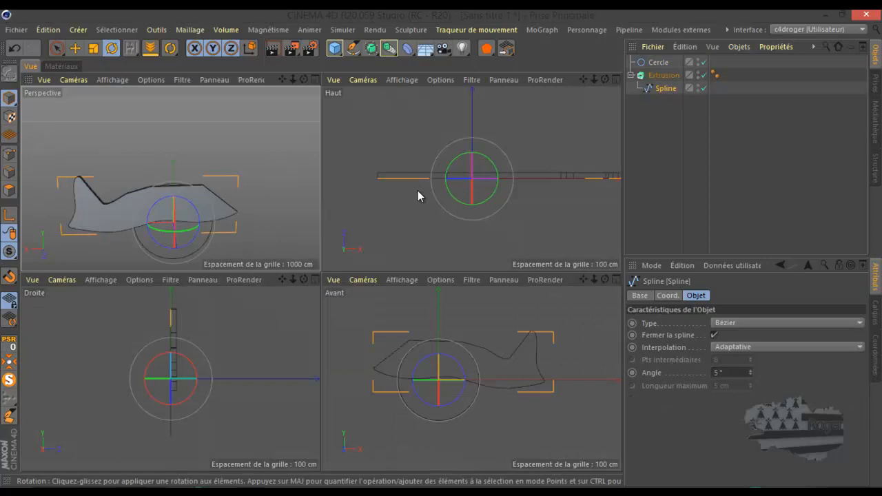
{"action": "middle_click", "coordinate": [424, 334]}
{"action": "left_click", "coordinate": [8, 158]}
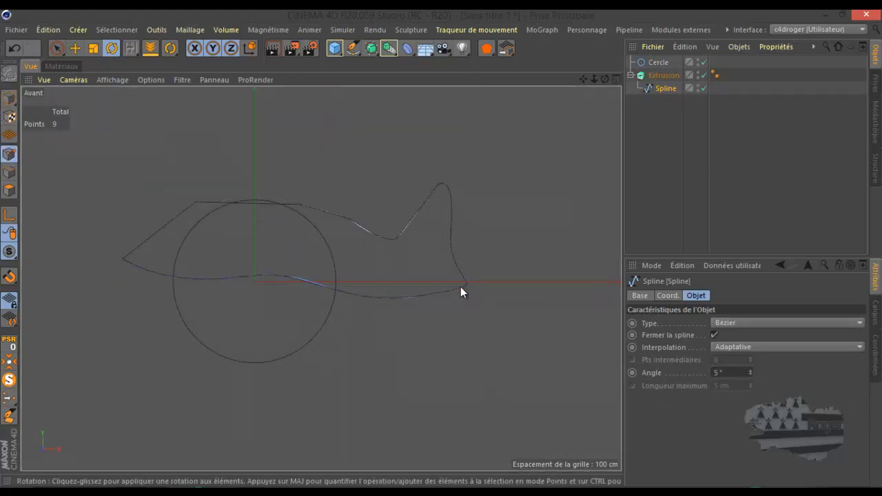
{"action": "left_click", "coordinate": [56, 48]}
{"action": "left_click", "coordinate": [421, 295]}
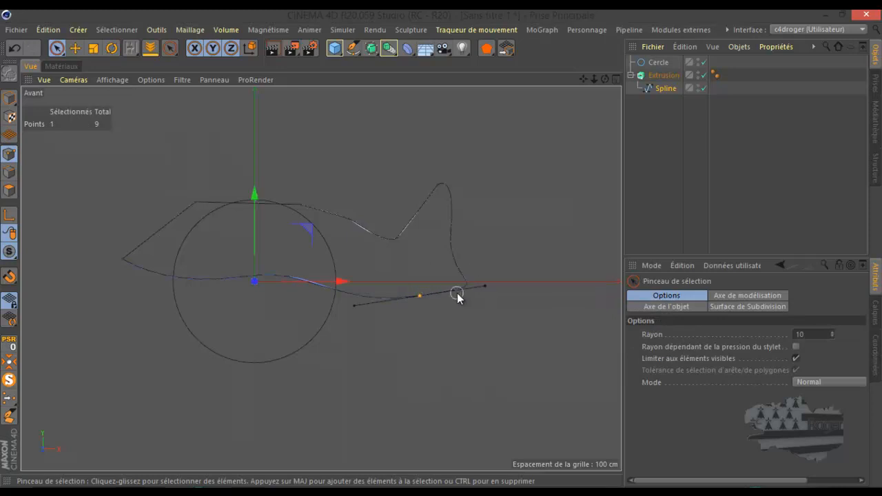
{"action": "left_click_drag", "start_coordinate": [473, 244], "coordinate": [522, 274]}
{"action": "left_click", "coordinate": [404, 336]}
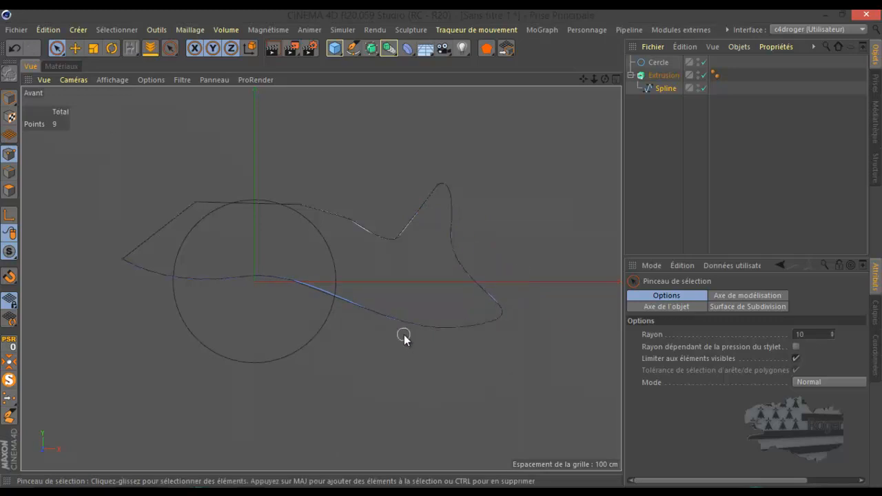
Tilt the tangent of the aircraft spline's lower tail point in the front view to straighten the tail's underside, and inspect the extrusion in perspective.
{"action": "left_click", "coordinate": [75, 48]}
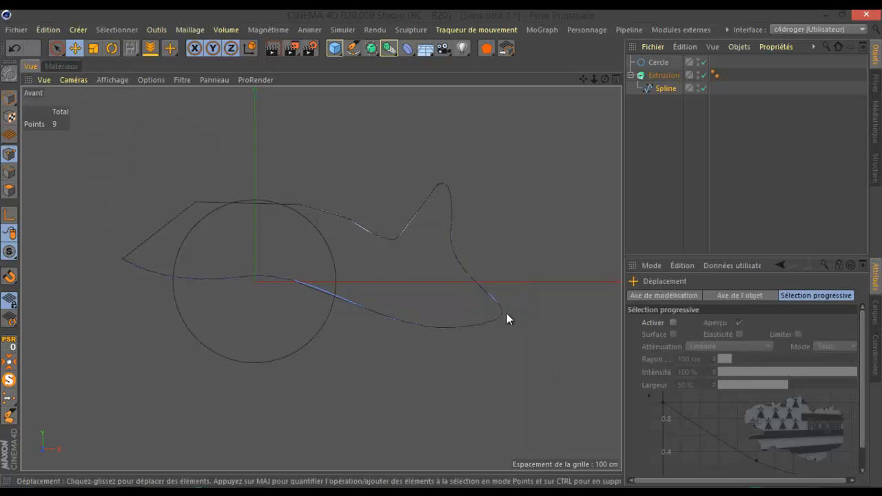
{"action": "left_click", "coordinate": [467, 325]}
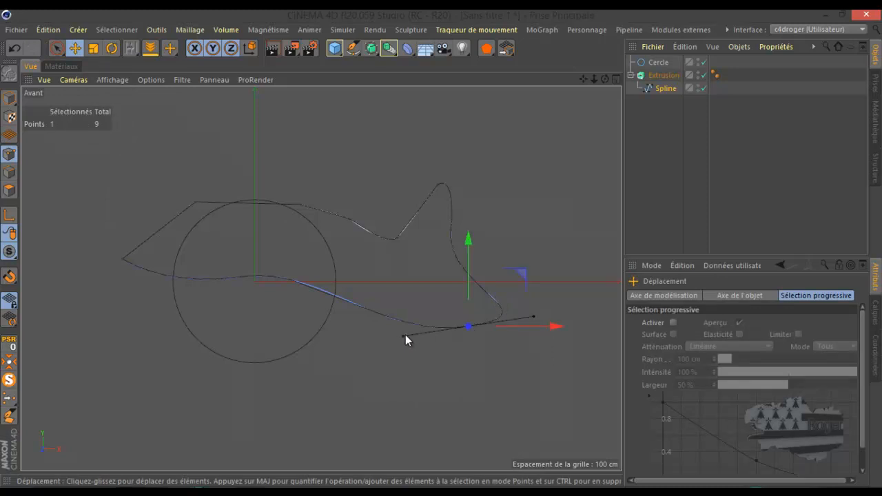
{"action": "left_click_drag", "start_coordinate": [402, 336], "coordinate": [398, 298]}
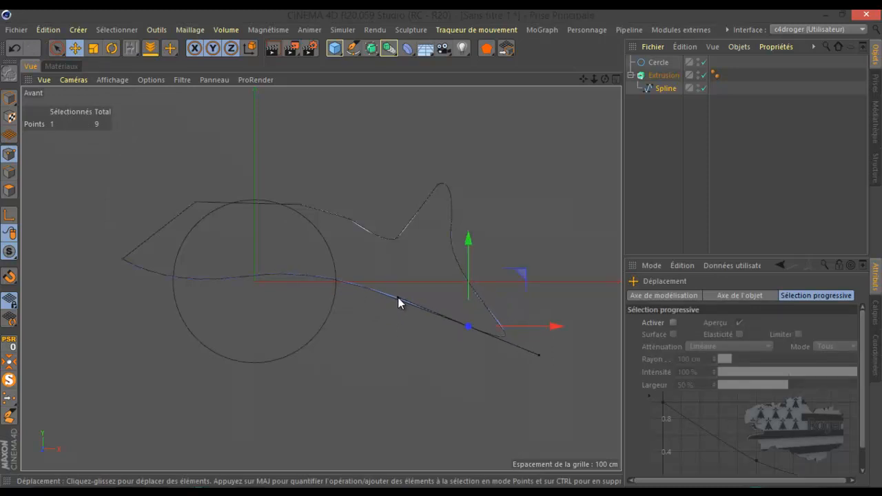
{"action": "middle_click", "coordinate": [279, 323]}
{"action": "middle_click", "coordinate": [245, 234]}
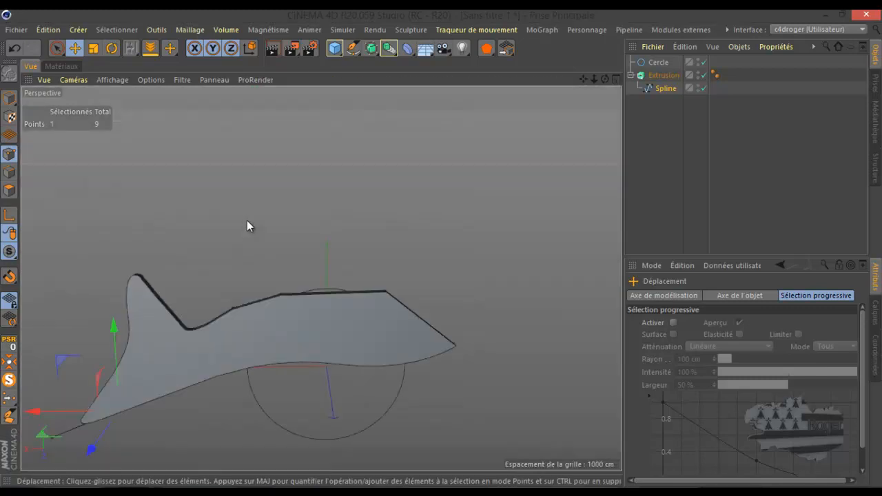
{"action": "mouse_move", "coordinate": [604, 80]}
{"action": "left_mouse_down"}
{"action": "mouse_move", "coordinate": [436, 247]}
{"action": "mouse_move", "coordinate": [605, 80]}
{"action": "mouse_move", "coordinate": [445, 250]}
{"action": "mouse_move", "coordinate": [605, 80]}
{"action": "left_mouse_up"}
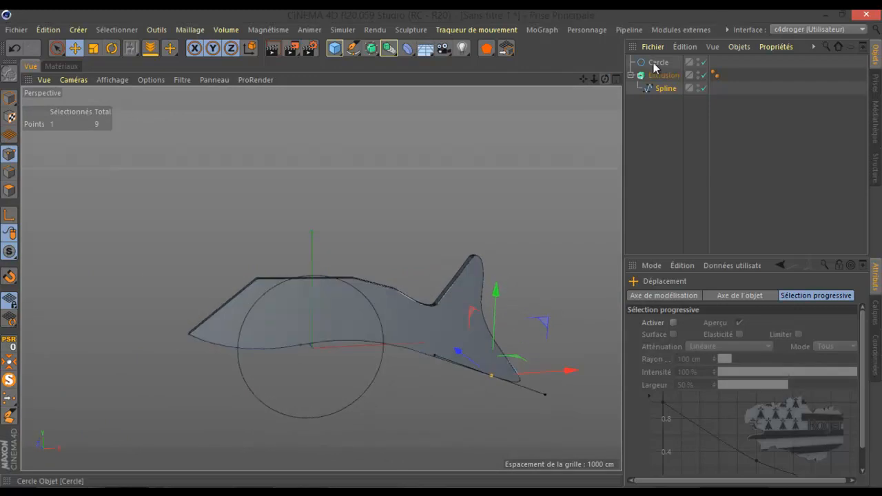
Move the Cercle spline in the front view up and toward the nose, over the front of the aircraft profile.
{"action": "left_click", "coordinate": [660, 62]}
{"action": "middle_click", "coordinate": [426, 235]}
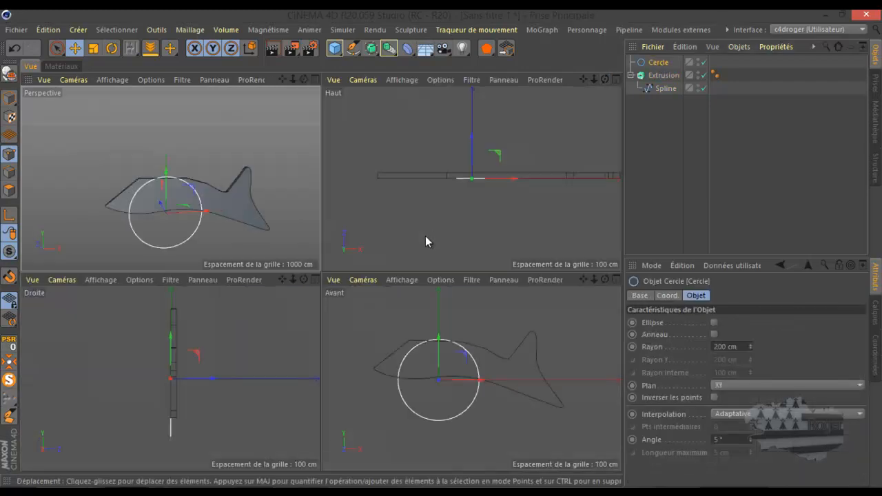
{"action": "middle_click", "coordinate": [426, 391]}
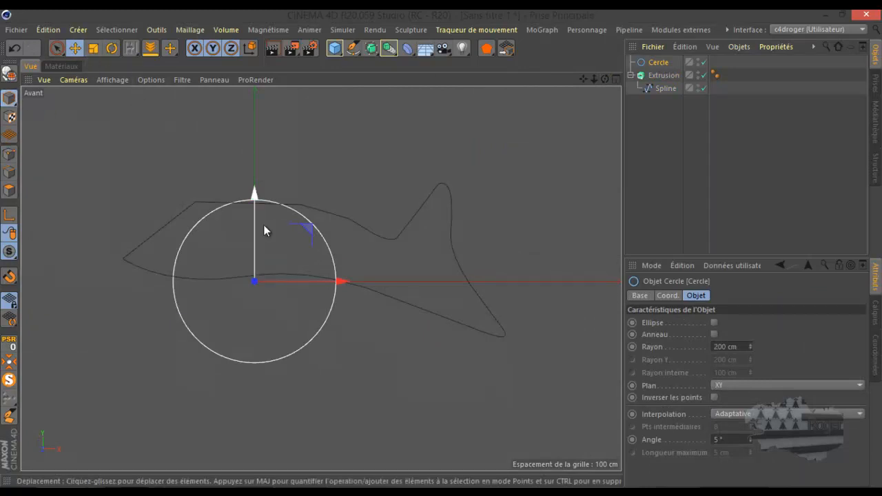
{"action": "left_click_drag", "start_coordinate": [308, 227], "coordinate": [257, 164]}
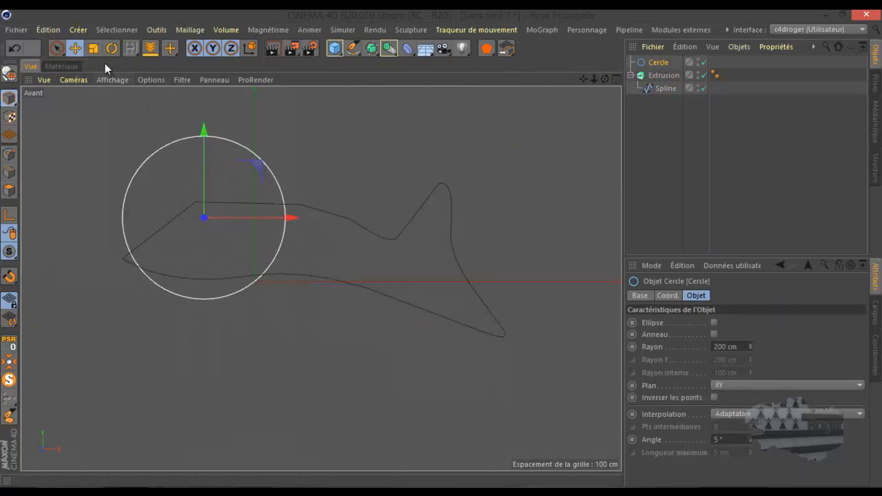
Scale the circle down to a radius of about 25.2 cm and nudge it vertically inside the front of the aircraft profile.
{"action": "left_click", "coordinate": [93, 48]}
{"action": "left_click_drag", "start_coordinate": [402, 128], "coordinate": [118, 363]}
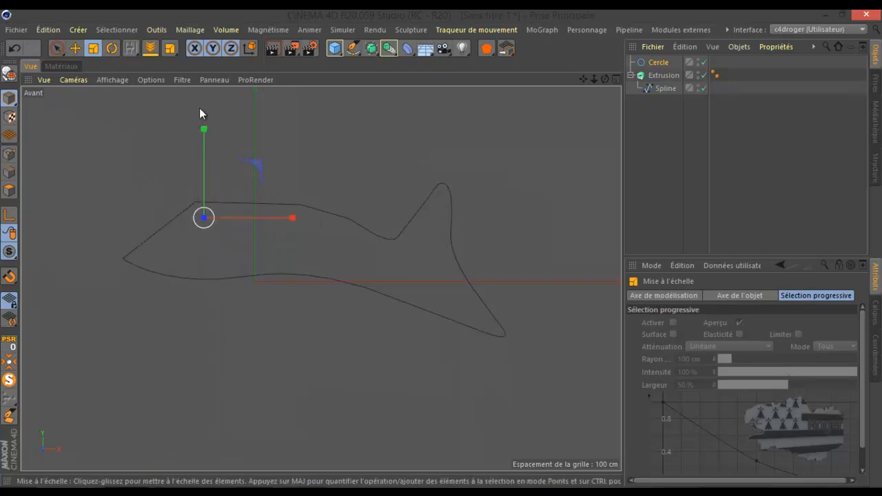
{"action": "left_click", "coordinate": [75, 49]}
{"action": "left_click_drag", "start_coordinate": [206, 133], "coordinate": [206, 143]}
{"action": "middle_click", "coordinate": [297, 189]}
{"action": "middle_click", "coordinate": [291, 229]}
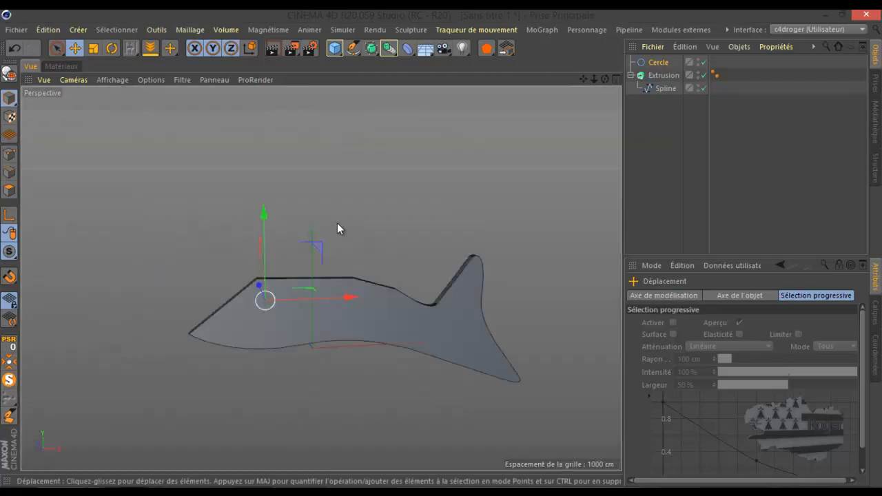
Make the circle editable and place it as a child of the Extrusion, below the aircraft spline.
{"action": "left_click", "coordinate": [667, 61]}
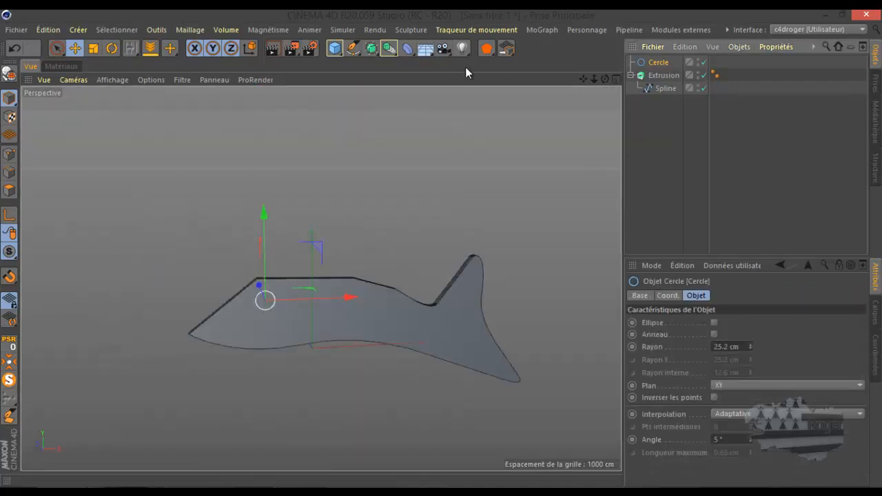
{"action": "left_click", "coordinate": [9, 73]}
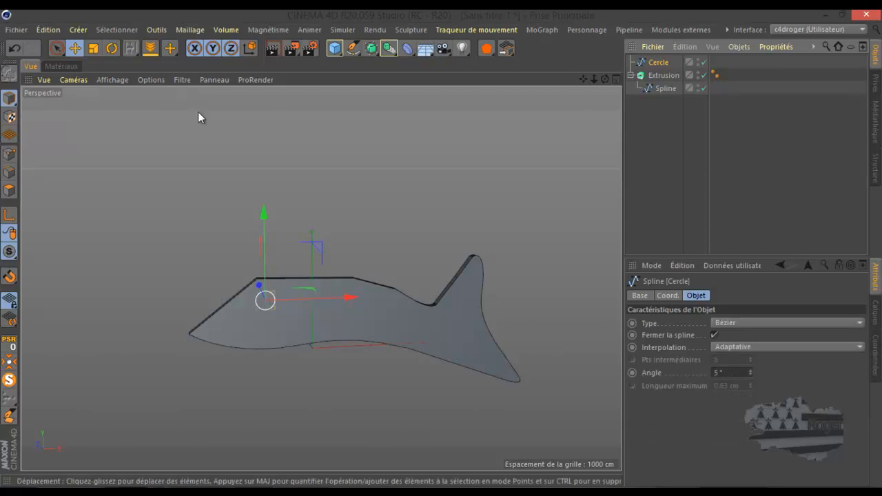
{"action": "left_click_drag", "start_coordinate": [658, 63], "coordinate": [688, 94]}
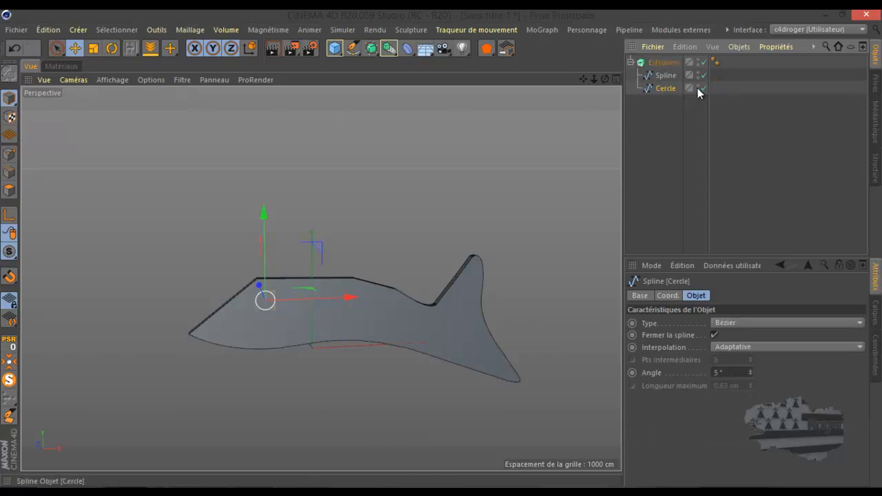
Merge the aircraft spline and the circle with Connecter les Objets +Supprimer, and orbit around the pierced extrusion.
{"action": "left_click_drag", "start_coordinate": [722, 69], "coordinate": [645, 100]}
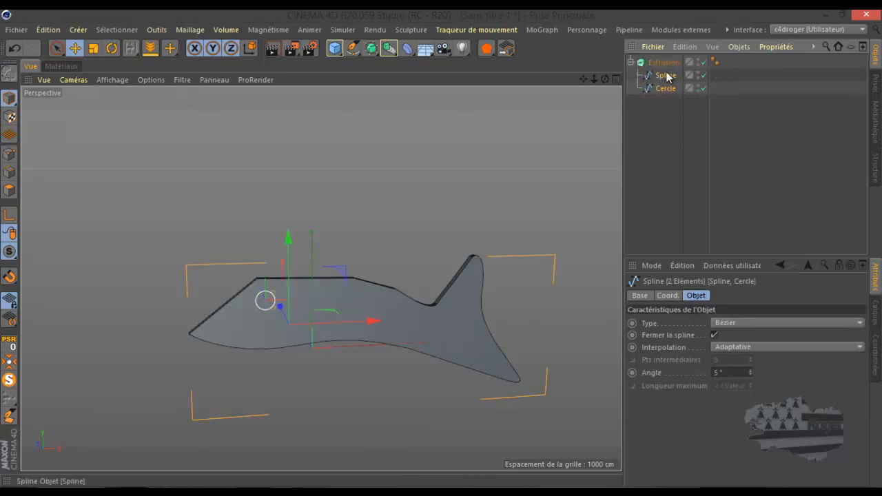
{"action": "right_click", "coordinate": [666, 78]}
{"action": "left_click", "coordinate": [741, 361]}
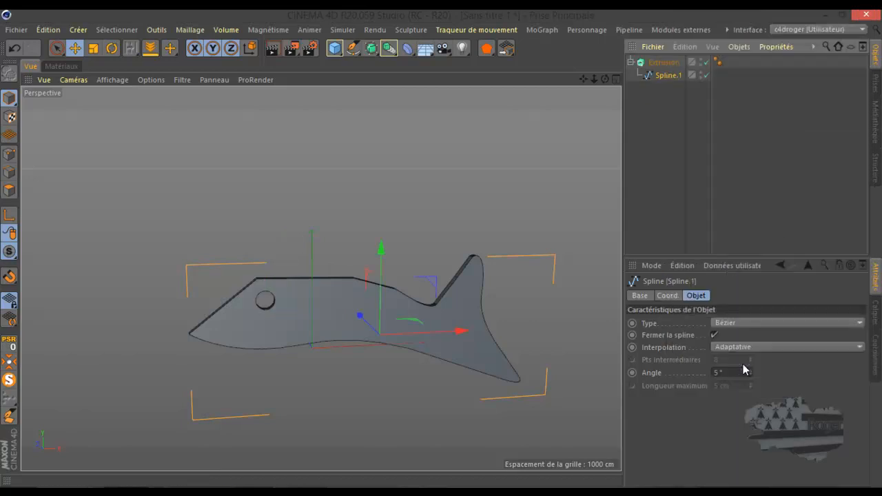
{"action": "mouse_move", "coordinate": [604, 79]}
{"action": "left_mouse_down"}
{"action": "mouse_move", "coordinate": [442, 252]}
{"action": "mouse_move", "coordinate": [430, 246]}
{"action": "mouse_move", "coordinate": [445, 254]}
{"action": "mouse_move", "coordinate": [606, 82]}
{"action": "left_mouse_up"}
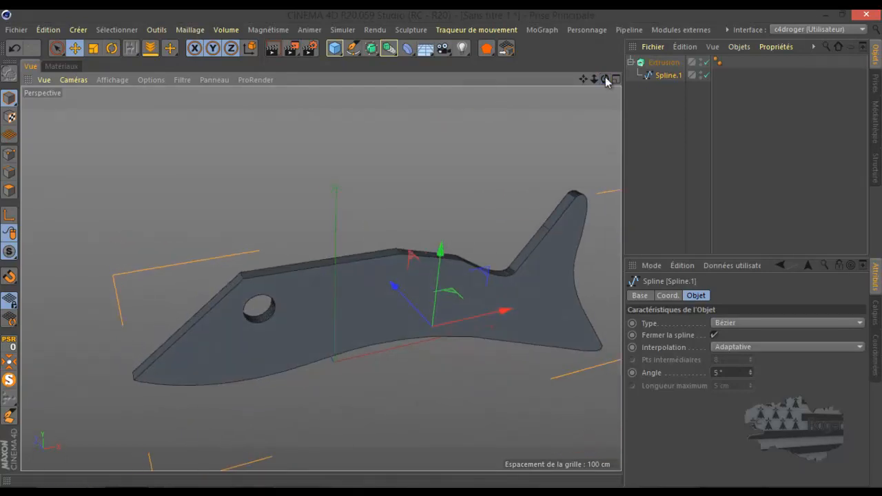
Delete the merged aircraft spline, and add an Etoile spline as the new child of the Extrusion.
{"action": "left_click", "coordinate": [670, 77]}
{"action": "key", "text": "Delete"}
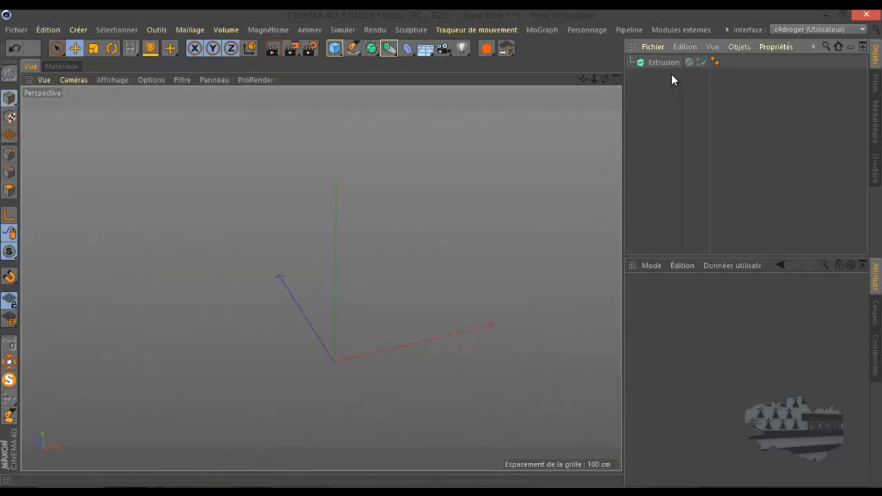
{"action": "left_click", "coordinate": [354, 48]}
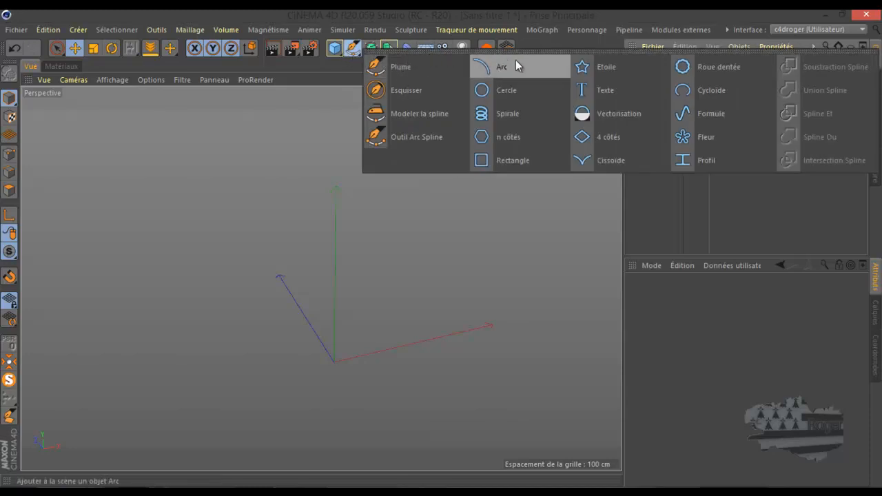
{"action": "left_click", "coordinate": [591, 69]}
{"action": "scroll", "coordinate": [445, 177], "scroll_direction": "down", "scroll_amount": 3}
{"action": "left_click_drag", "start_coordinate": [603, 79], "coordinate": [439, 244]}
{"action": "left_click_drag", "start_coordinate": [658, 62], "coordinate": [666, 75]}
{"action": "left_click_drag", "start_coordinate": [604, 78], "coordinate": [442, 247]}
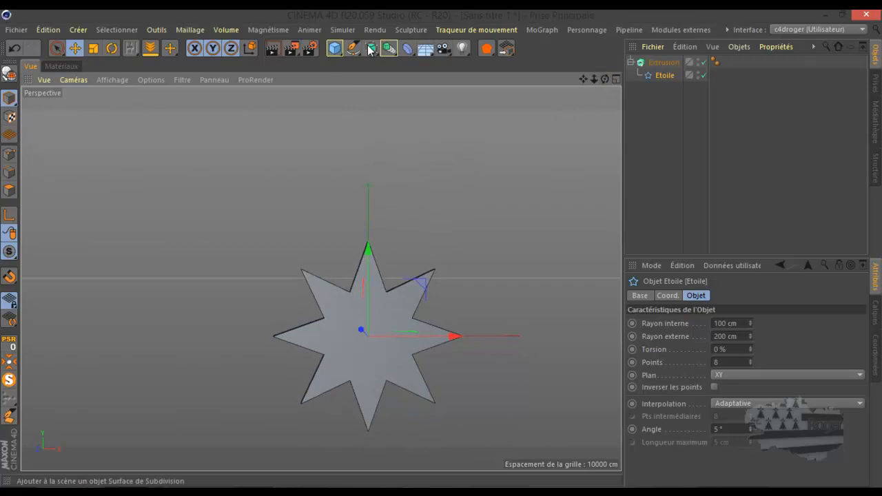
Add a Cercle spline and scale it up until it fully surrounds the extruded star.
{"action": "left_click_drag", "start_coordinate": [353, 48], "coordinate": [520, 92]}
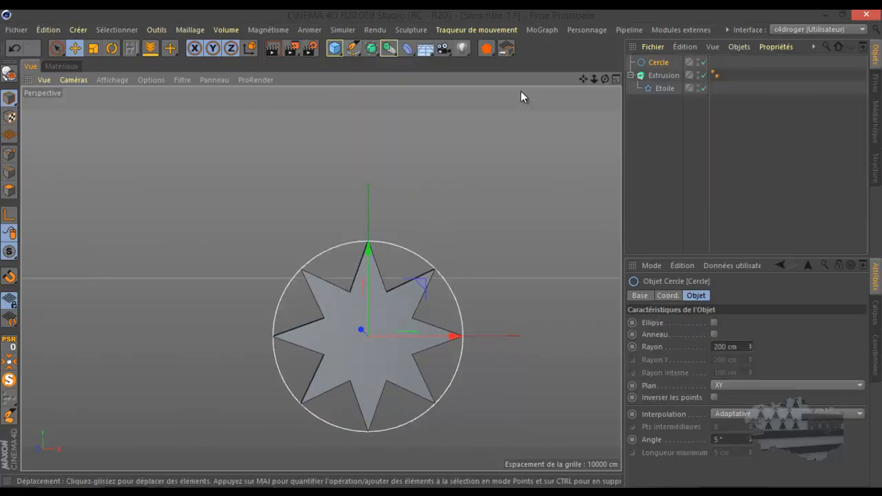
{"action": "left_click", "coordinate": [94, 48]}
{"action": "left_click_drag", "start_coordinate": [314, 146], "coordinate": [587, 150]}
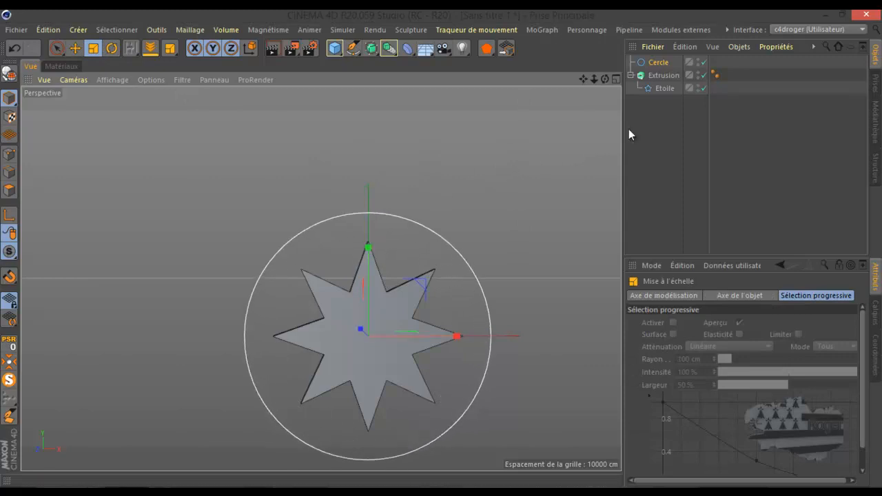
Place the circle inside the Extrusion and merge it with the star using Connecter les Objets +Supprimer.
{"action": "left_click", "coordinate": [662, 61]}
{"action": "left_click_drag", "start_coordinate": [666, 94], "coordinate": [662, 91]}
{"action": "left_click_drag", "start_coordinate": [723, 72], "coordinate": [646, 97]}
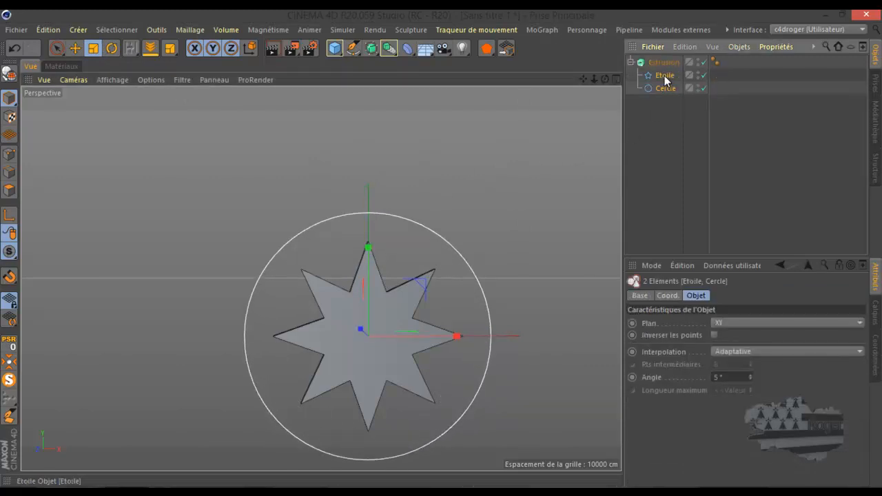
{"action": "right_click", "coordinate": [669, 81]}
{"action": "left_click", "coordinate": [732, 362]}
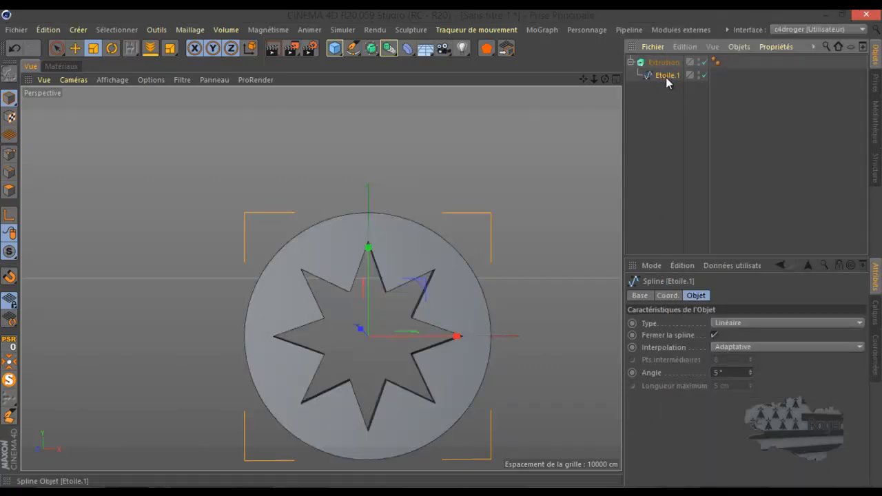
{"action": "left_click_drag", "start_coordinate": [604, 79], "coordinate": [442, 248]}
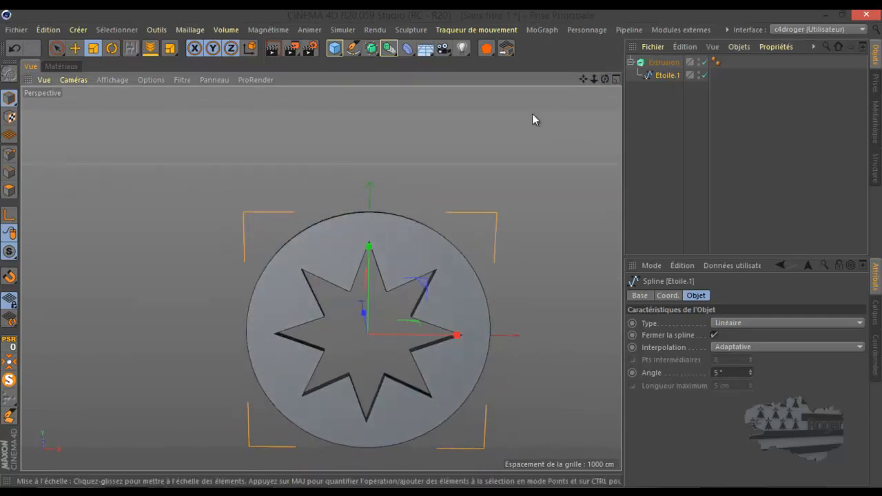
Add a Rectangle spline and scale it up until it surrounds the extruded disc with the star cutout.
{"action": "scroll", "coordinate": [448, 129], "scroll_direction": "down", "scroll_amount": 3}
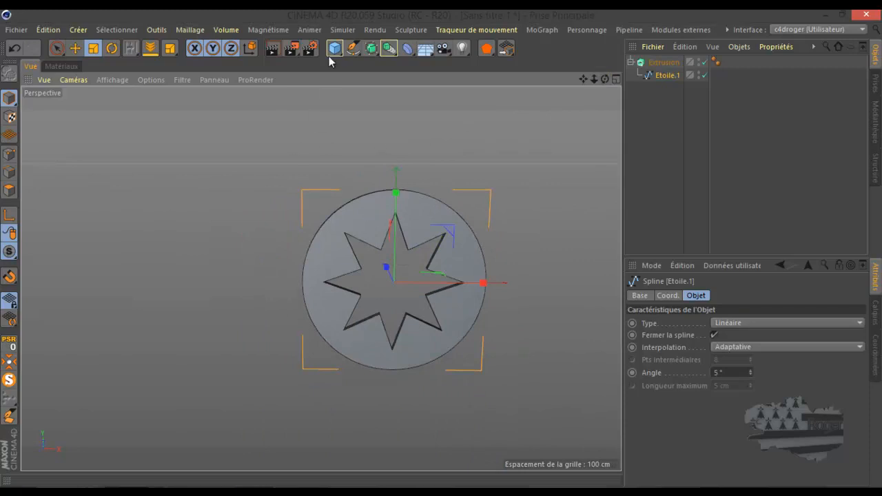
{"action": "left_click", "coordinate": [353, 50]}
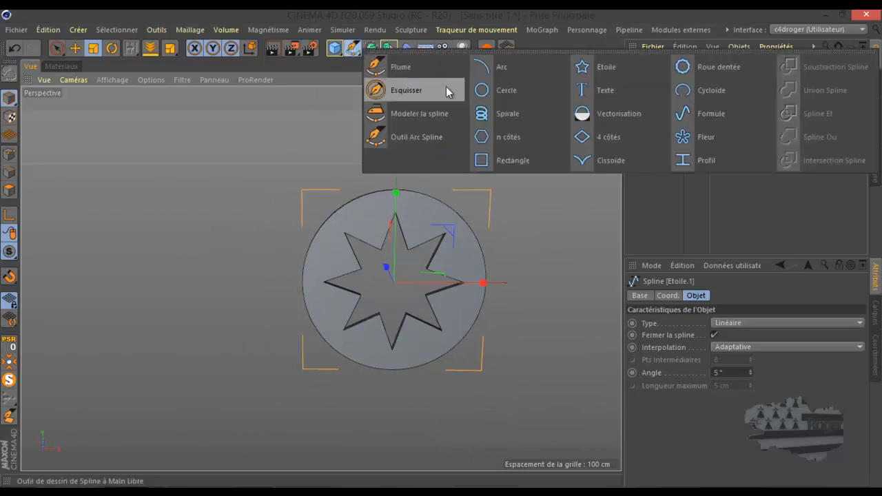
{"action": "left_click", "coordinate": [511, 160]}
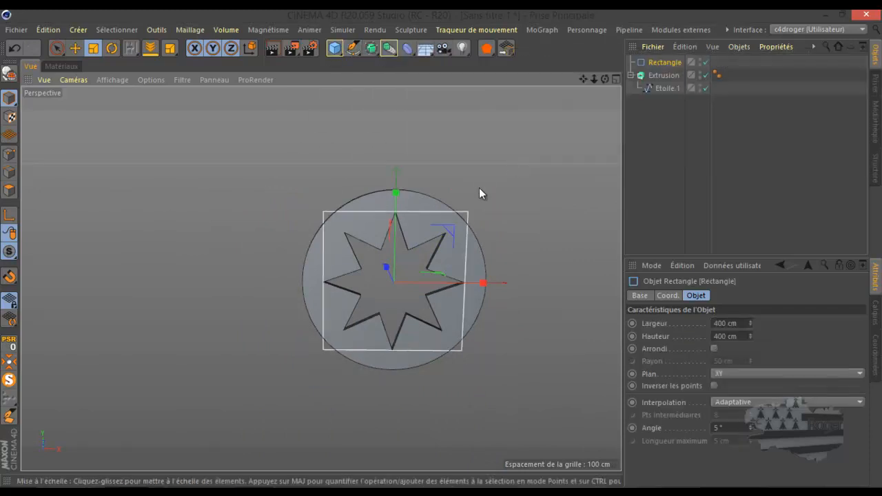
{"action": "left_click_drag", "start_coordinate": [441, 191], "coordinate": [447, 255]}
Place the rectangle inside the Extrusion and merge it with the star-and-circle spline using Connecter les Objets +Supprimer.
{"action": "left_click_drag", "start_coordinate": [661, 63], "coordinate": [692, 92]}
{"action": "left_click", "coordinate": [666, 75]}
{"action": "left_click", "coordinate": [668, 88], "text": "shift"}
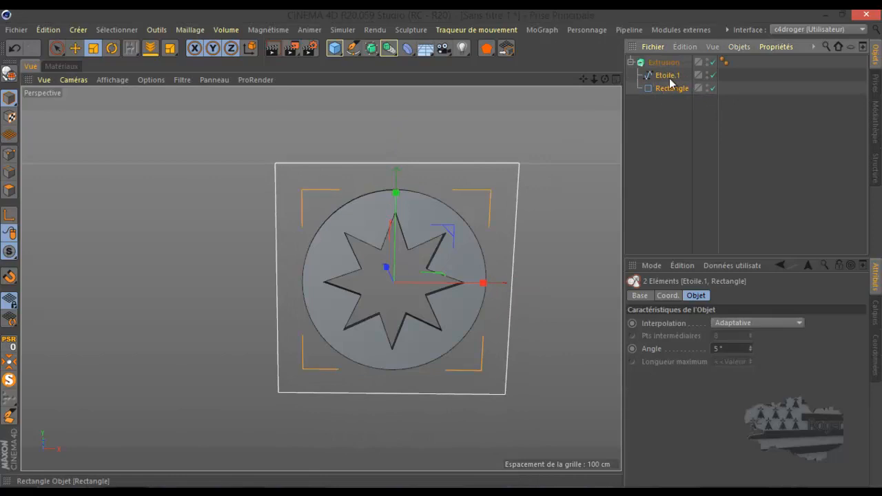
{"action": "right_click", "coordinate": [667, 89]}
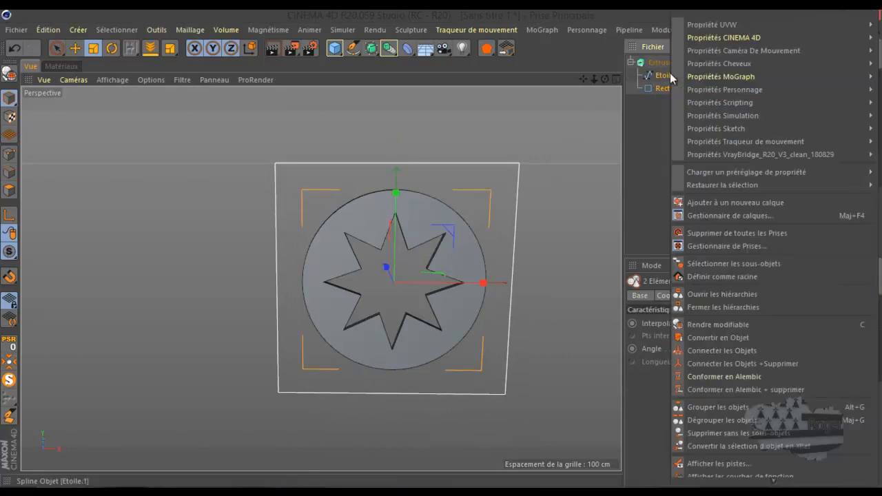
{"action": "left_click", "coordinate": [731, 359]}
{"action": "left_click_drag", "start_coordinate": [606, 75], "coordinate": [441, 248]}
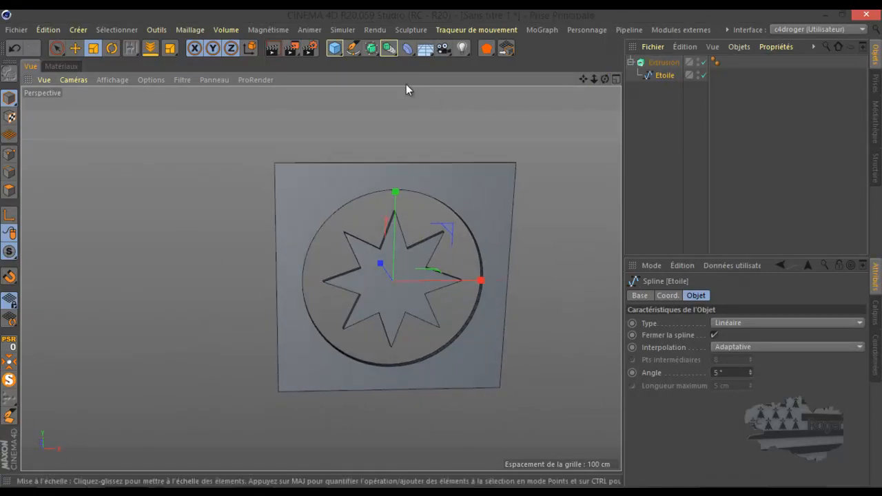
Add a Roue dentée spline and scale it up until its teeth lie well outside the square plate.
{"action": "left_click", "coordinate": [352, 48]}
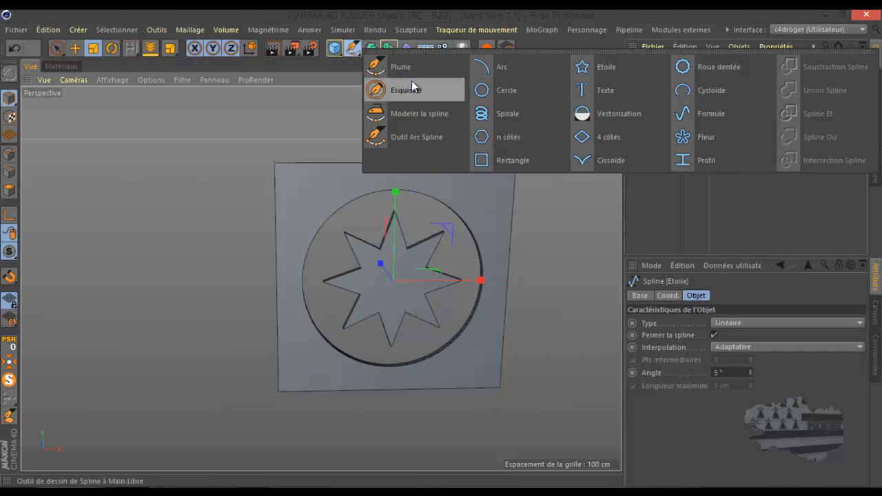
{"action": "left_click", "coordinate": [717, 67]}
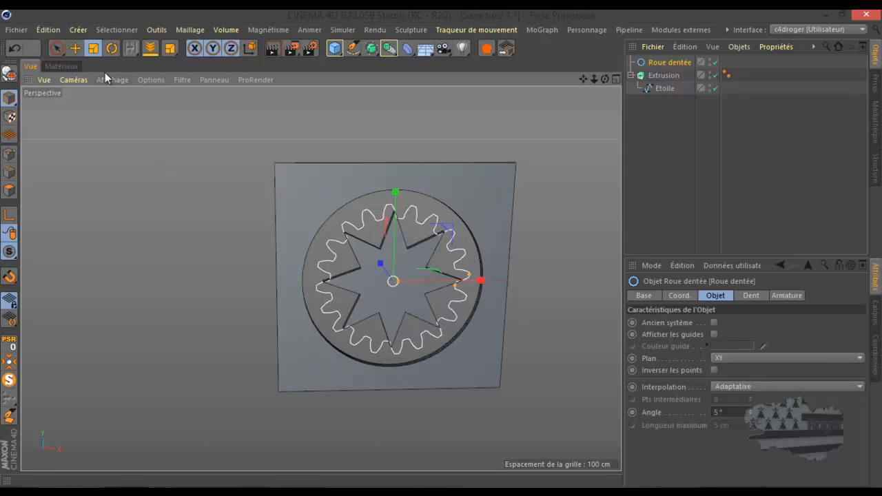
{"action": "left_click_drag", "start_coordinate": [174, 354], "coordinate": [442, 254]}
{"action": "scroll", "coordinate": [180, 296], "scroll_direction": "down", "scroll_amount": 3}
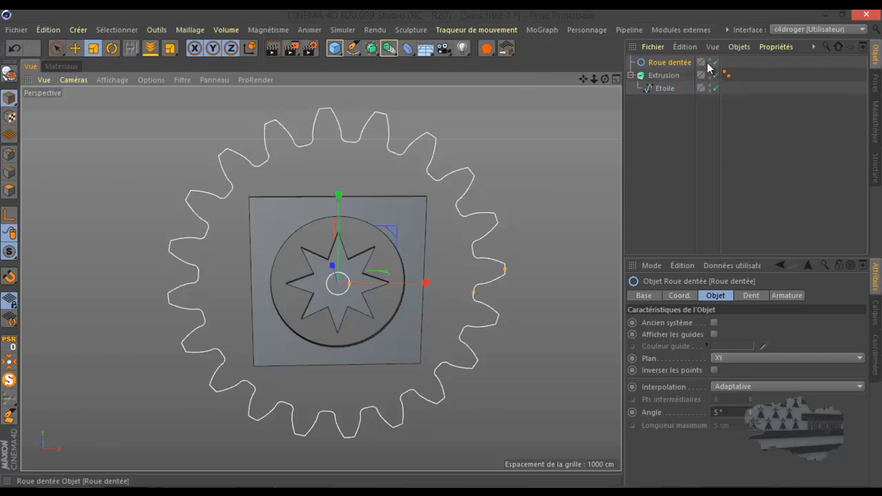
Place the gear spline inside the Extrusion and merge it with the existing combined spline using Connecter les Objets +Supprimer.
{"action": "left_click_drag", "start_coordinate": [710, 67], "coordinate": [678, 95]}
{"action": "left_click", "coordinate": [664, 76], "text": "ctrl"}
{"action": "right_click", "coordinate": [669, 77]}
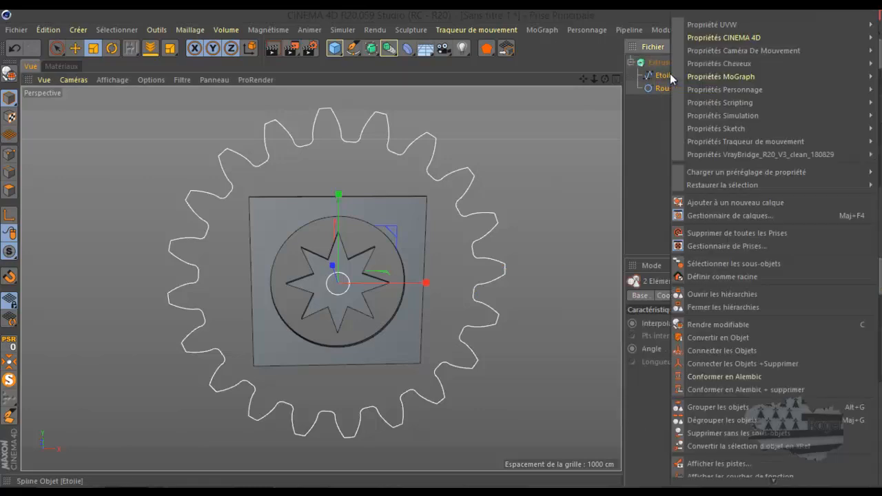
{"action": "left_click", "coordinate": [740, 362]}
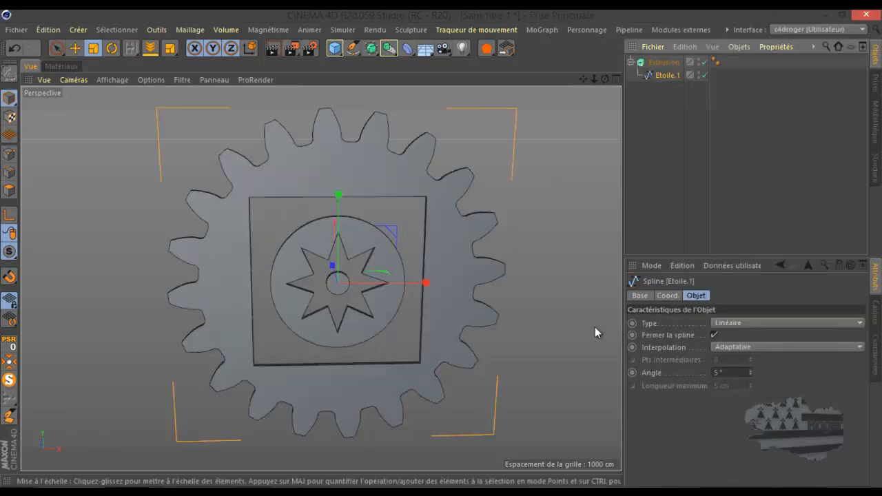
Select all points of the small central circle in the merged spline using point mode and delete them.
{"action": "scroll", "coordinate": [372, 247], "scroll_direction": "down", "scroll_amount": 2}
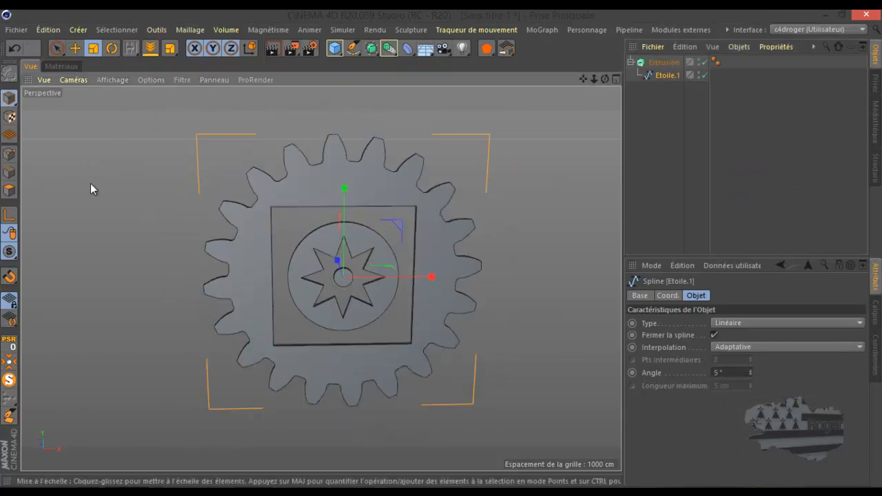
{"action": "mouse_move", "coordinate": [442, 246]}
{"action": "left_mouse_down", "text": "alt"}
{"action": "mouse_move", "coordinate": [447, 253]}
{"action": "mouse_move", "coordinate": [441, 250]}
{"action": "left_mouse_up", "text": "alt"}
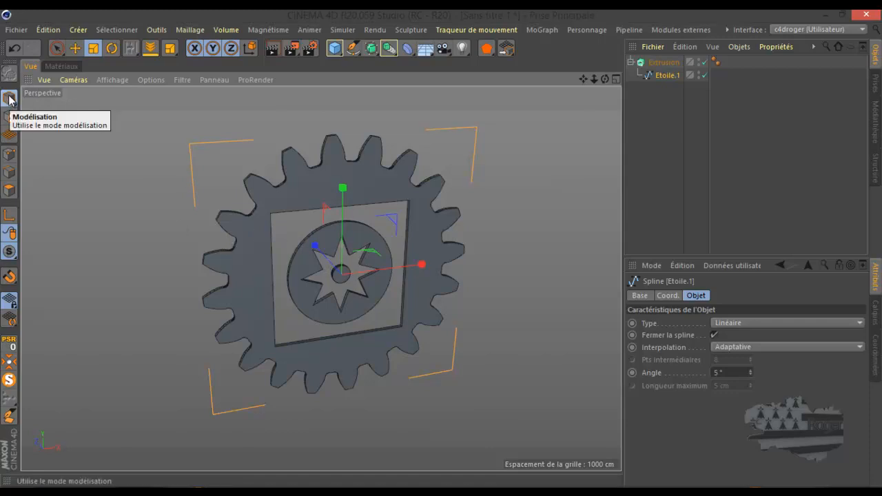
{"action": "left_click", "coordinate": [9, 155]}
{"action": "left_click", "coordinate": [56, 48]}
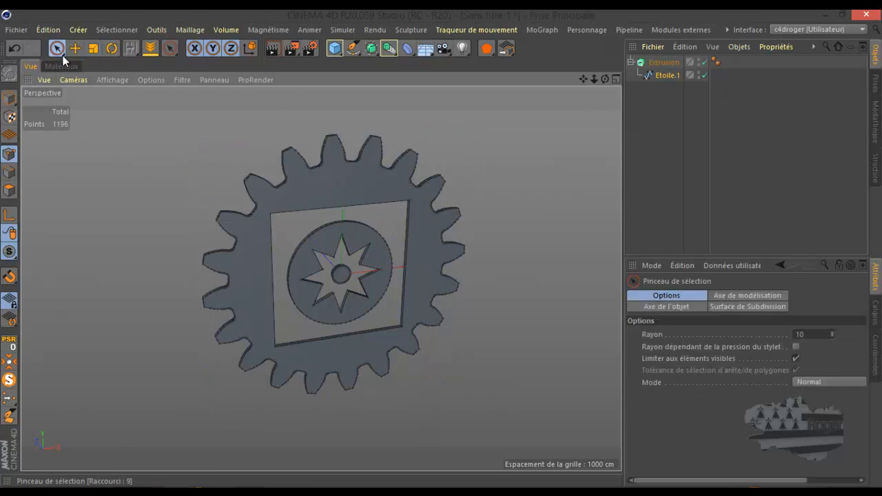
{"action": "left_click", "coordinate": [338, 272]}
{"action": "mouse_move", "coordinate": [337, 274]}
{"action": "left_mouse_down"}
{"action": "mouse_move", "coordinate": [340, 287]}
{"action": "mouse_move", "coordinate": [348, 276]}
{"action": "left_mouse_up"}
{"action": "middle_click", "coordinate": [344, 268]}
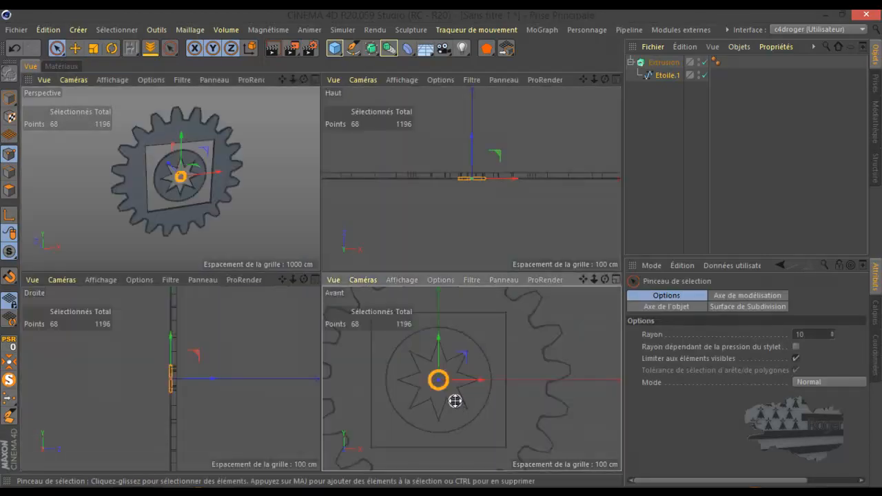
{"action": "middle_click", "coordinate": [450, 402]}
{"action": "left_click_drag", "start_coordinate": [57, 49], "coordinate": [89, 87]}
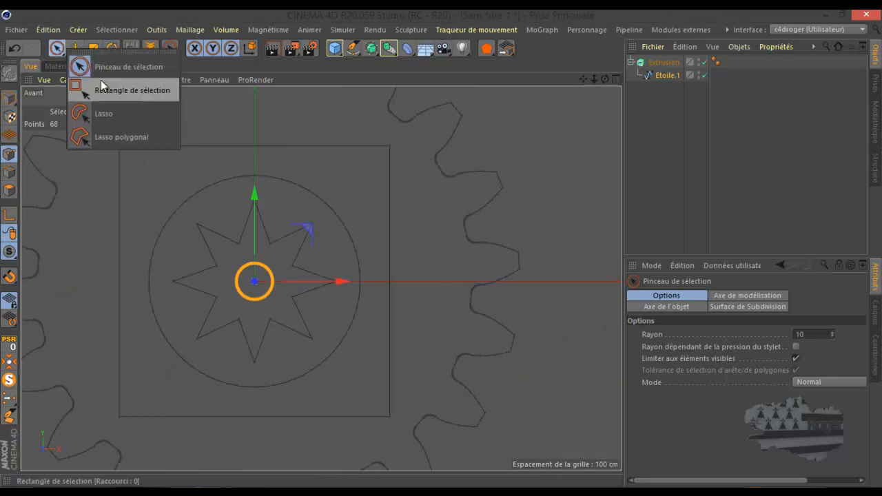
{"action": "scroll", "coordinate": [272, 274], "scroll_direction": "up", "scroll_amount": 5}
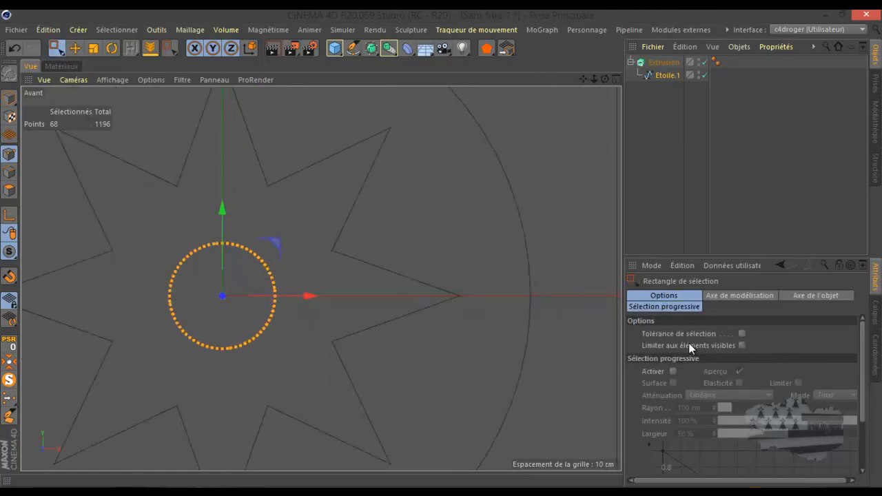
{"action": "left_click_drag", "start_coordinate": [298, 217], "coordinate": [137, 368]}
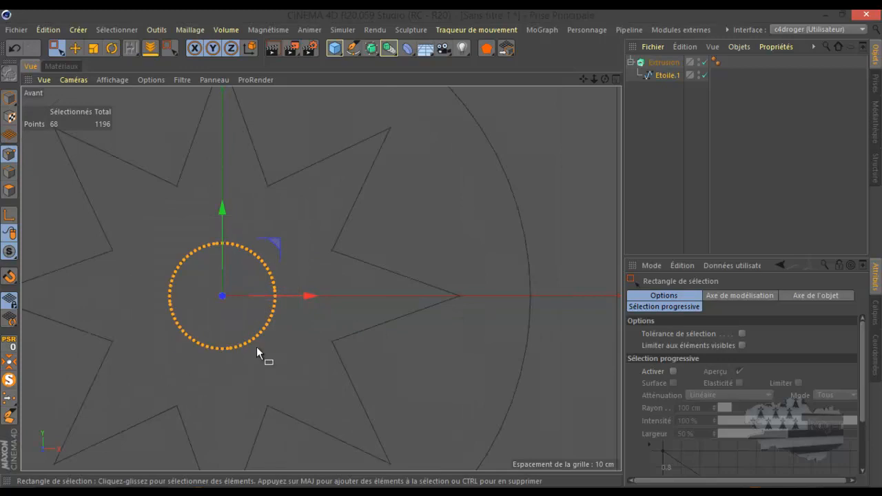
{"action": "key", "text": "Delete"}
Add an n côtés spline with 6 sides and scale it up until it surrounds the whole gear.
{"action": "key", "text": "F5"}
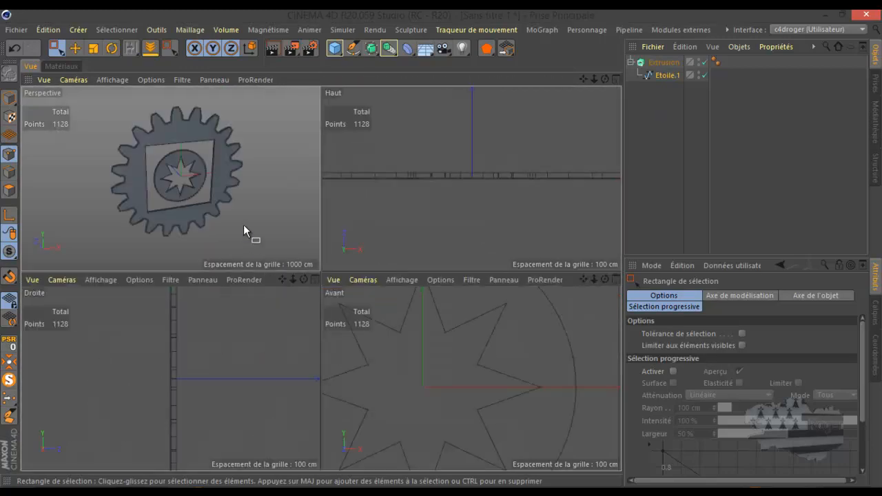
{"action": "key", "text": "F1"}
{"action": "scroll", "coordinate": [172, 210], "scroll_direction": "down", "scroll_amount": 4}
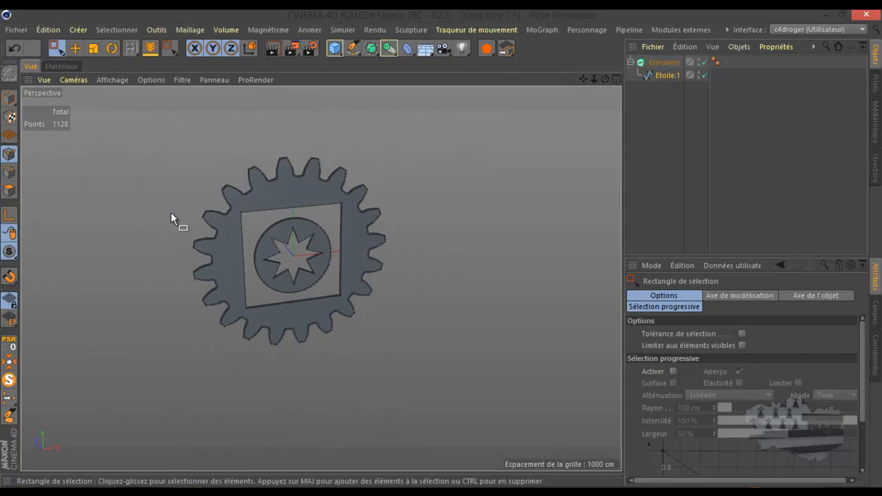
{"action": "left_click", "coordinate": [353, 50]}
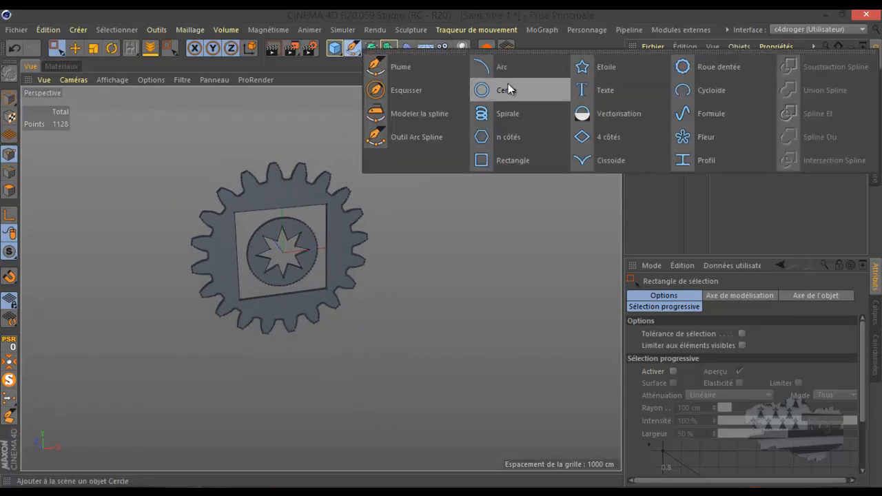
{"action": "left_click", "coordinate": [505, 139]}
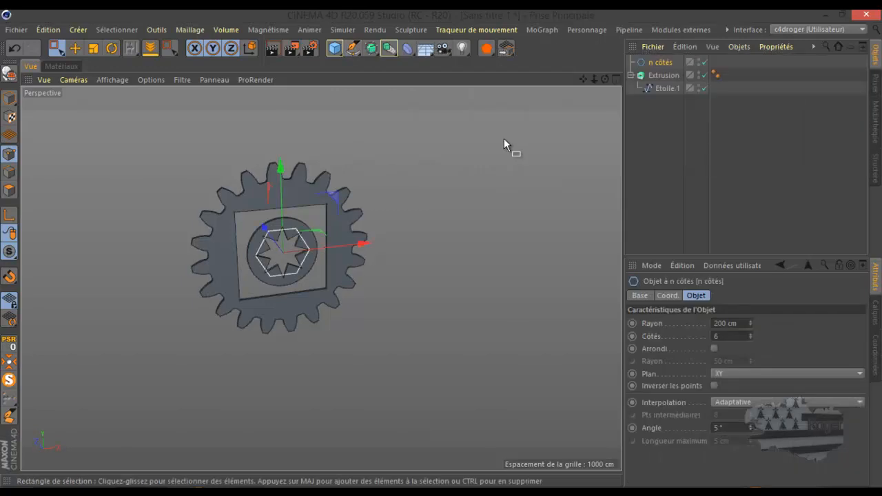
{"action": "left_click", "coordinate": [95, 48]}
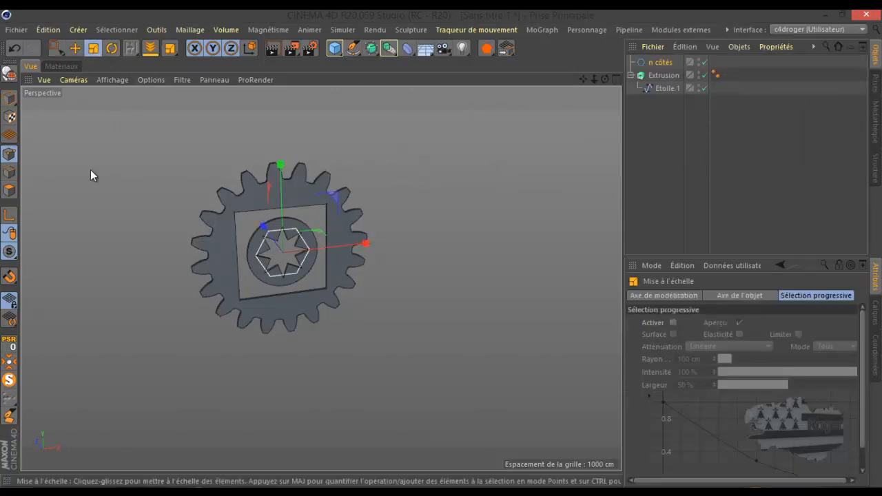
{"action": "left_click_drag", "start_coordinate": [88, 177], "coordinate": [461, 246]}
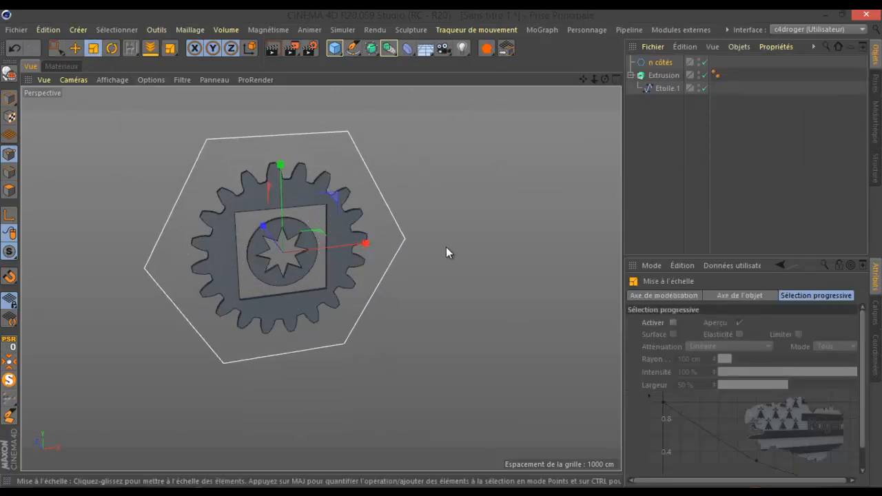
Place the hexagon spline inside the Extrusion and merge it with the combined spline using Connecter les Objets +Supprimer.
{"action": "left_click_drag", "start_coordinate": [662, 62], "coordinate": [672, 83]}
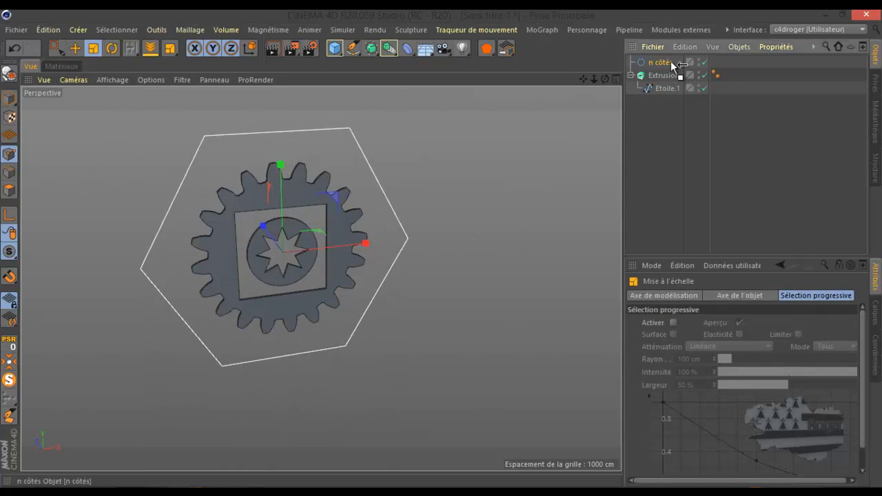
{"action": "left_click", "coordinate": [666, 88], "text": "shift"}
{"action": "right_click", "coordinate": [665, 88]}
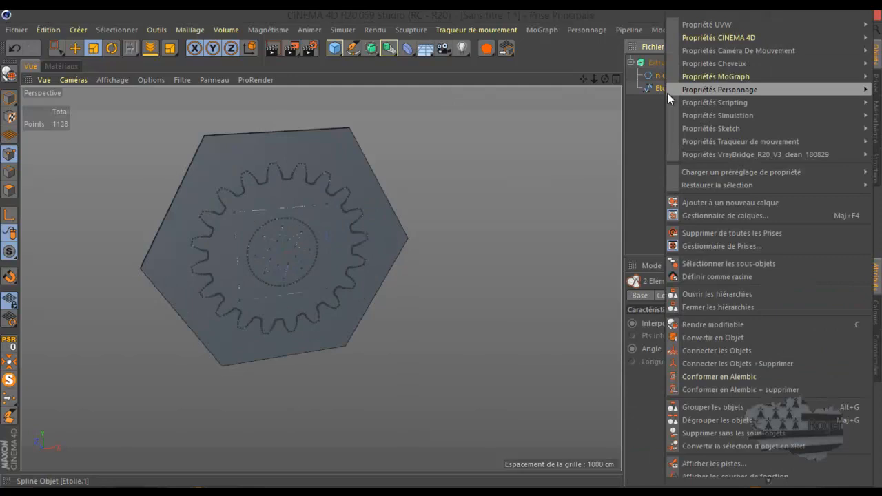
{"action": "left_click", "coordinate": [722, 363]}
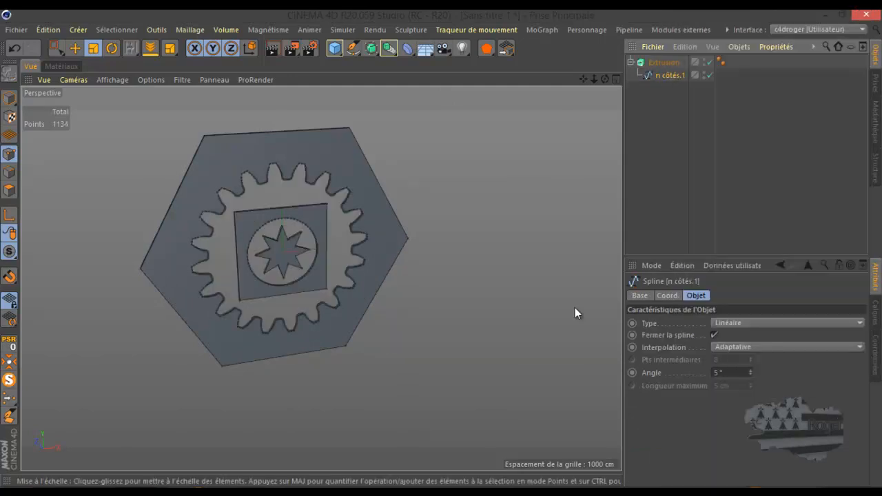
Increase the Extrusion's thickness by setting its Z Mouvement to 83 cm.
{"action": "left_click_drag", "start_coordinate": [605, 78], "coordinate": [441, 247]}
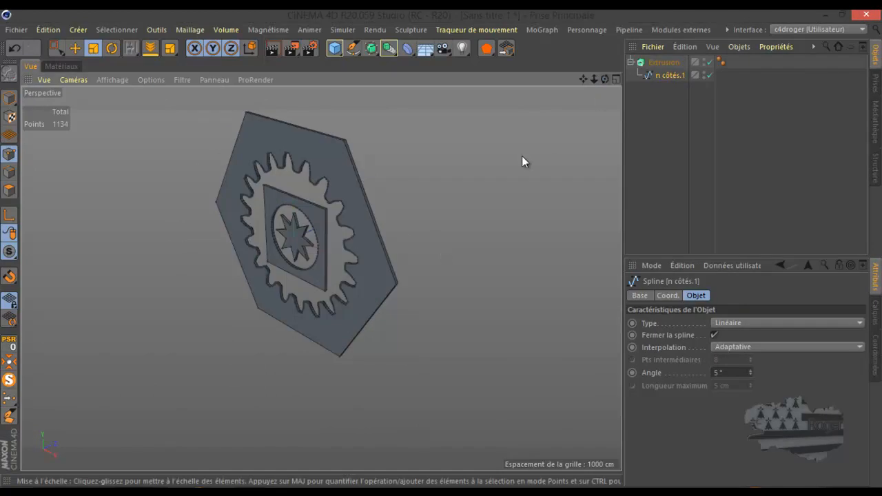
{"action": "scroll", "coordinate": [337, 188], "scroll_direction": "up", "scroll_amount": 10}
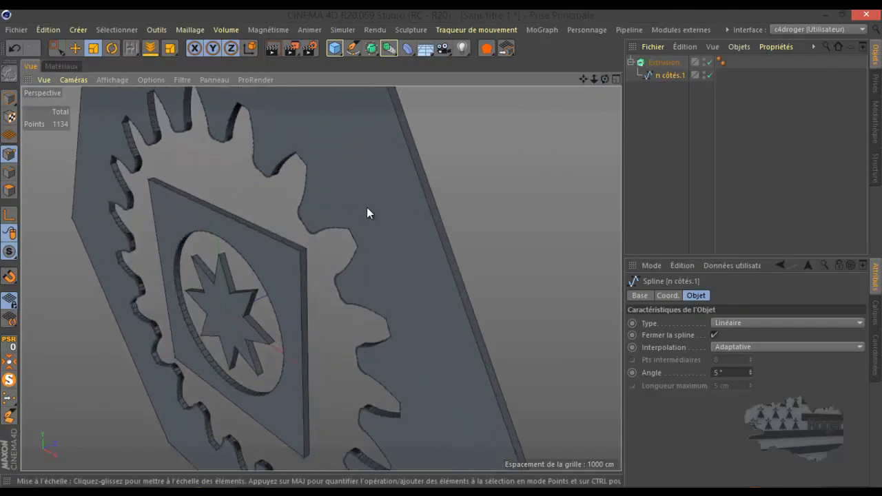
{"action": "left_click", "coordinate": [664, 63]}
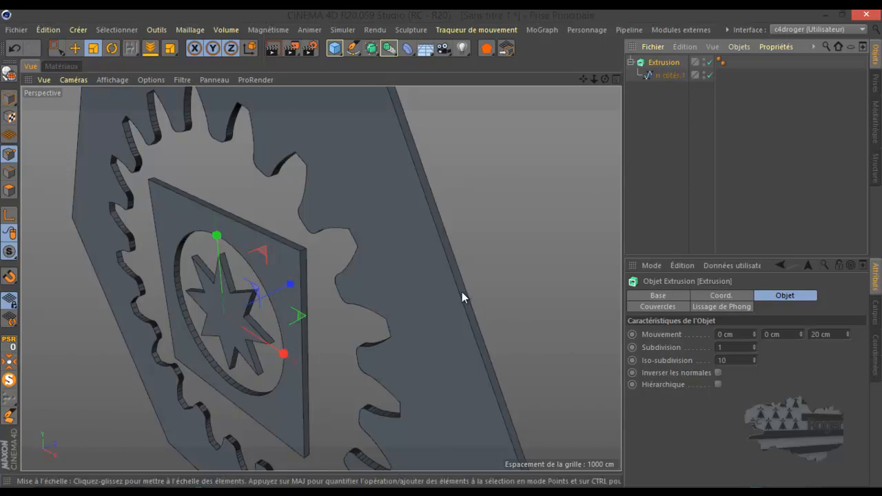
{"action": "mouse_move", "coordinate": [848, 334]}
{"action": "left_mouse_down"}
{"action": "mouse_move", "coordinate": [866, 282]}
{"action": "mouse_move", "coordinate": [842, 376]}
{"action": "mouse_move", "coordinate": [876, 231]}
{"action": "mouse_move", "coordinate": [850, 338]}
{"action": "left_mouse_up"}
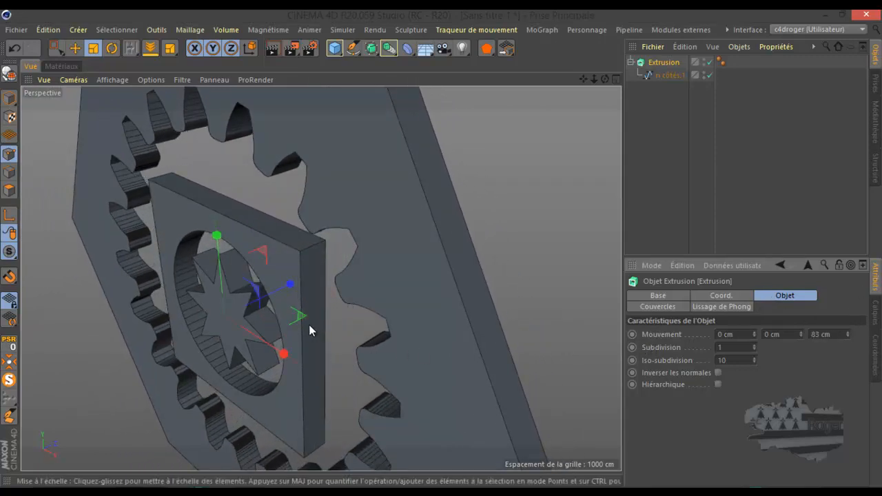
Raise the Extrusion's Subdivision to 4 to try more side segments, and set it back to 1.
{"action": "scroll", "coordinate": [310, 330], "scroll_direction": "up", "scroll_amount": 1}
{"action": "left_click", "coordinate": [755, 345]}
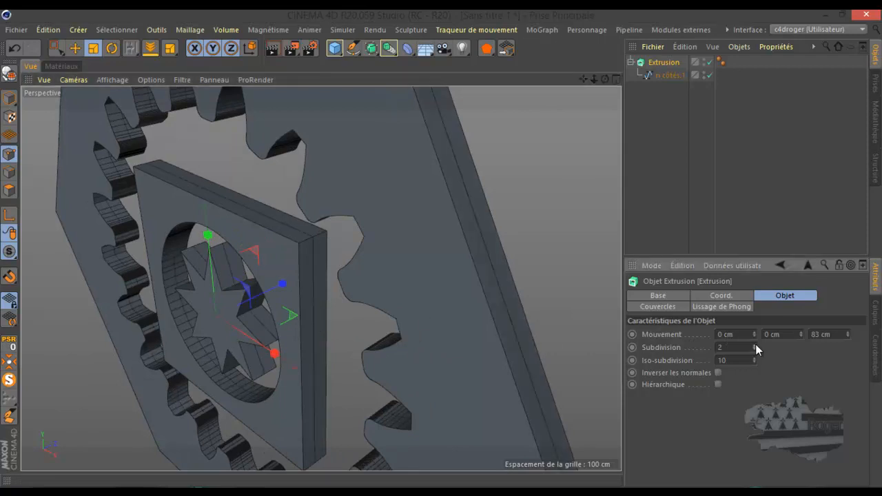
{"action": "left_click", "coordinate": [755, 345]}
{"action": "left_click", "coordinate": [755, 344]}
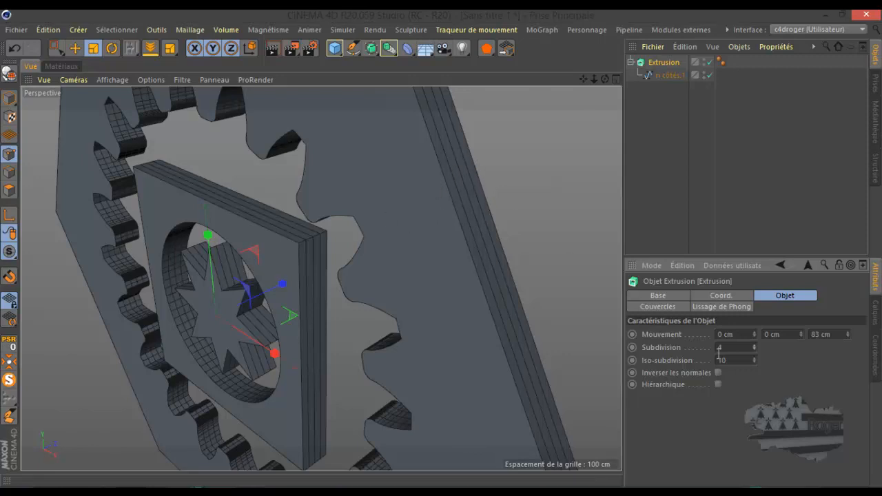
{"action": "left_click", "coordinate": [755, 350]}
{"action": "left_click", "coordinate": [755, 349]}
{"action": "left_click", "coordinate": [754, 349]}
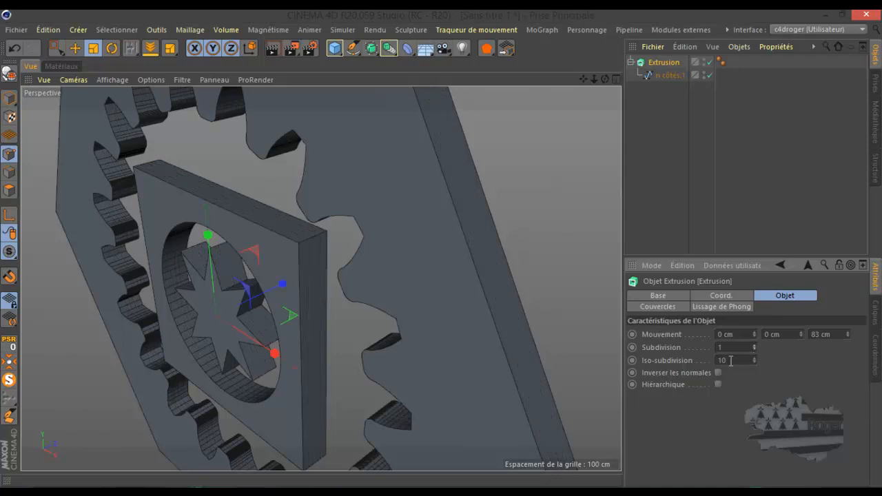
Set the Extrusion's Iso-subdivision to 21.
{"action": "left_click_drag", "start_coordinate": [754, 358], "coordinate": [754, 360]}
{"action": "scroll", "coordinate": [472, 274], "scroll_direction": "down", "scroll_amount": 5}
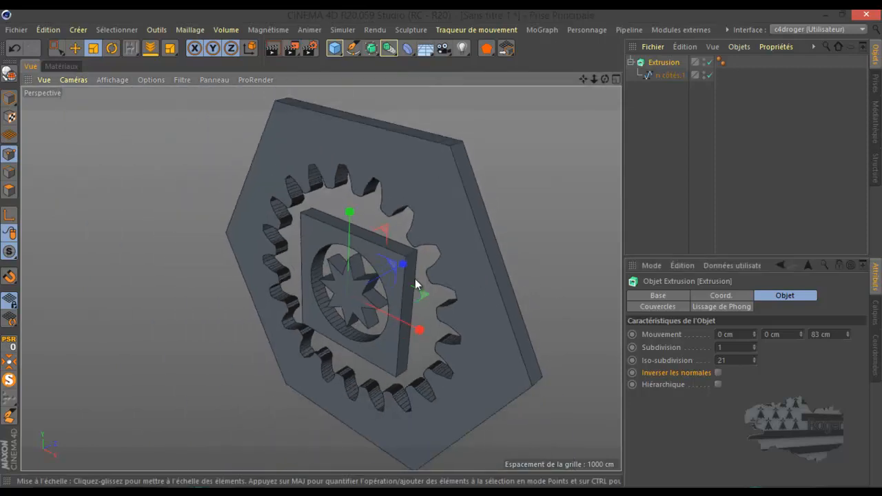
{"action": "scroll", "coordinate": [415, 283], "scroll_direction": "down", "scroll_amount": 4}
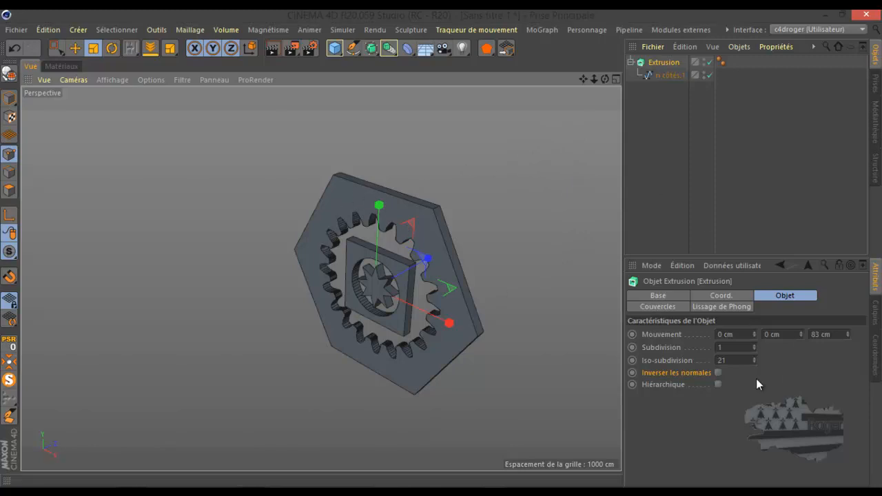
Remove both caps of the Extrusion by setting Début and Fin to Sans.
{"action": "scroll", "coordinate": [413, 286], "scroll_direction": "up", "scroll_amount": 3}
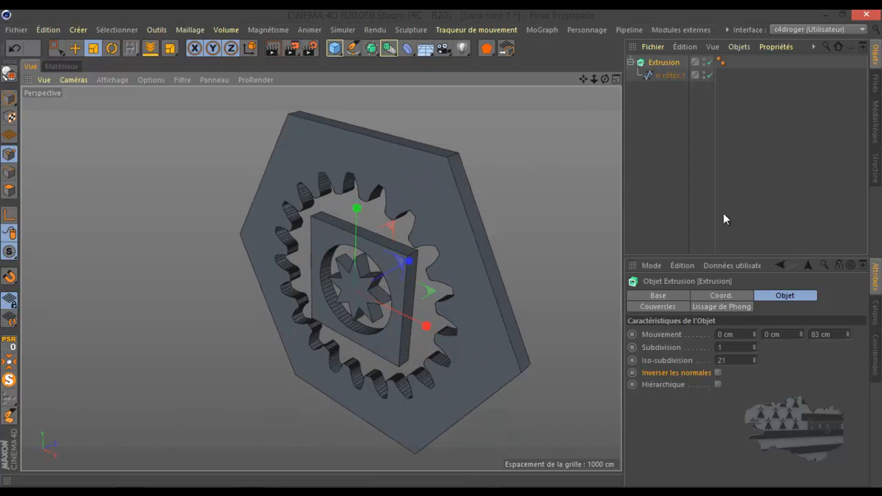
{"action": "left_click", "coordinate": [668, 306]}
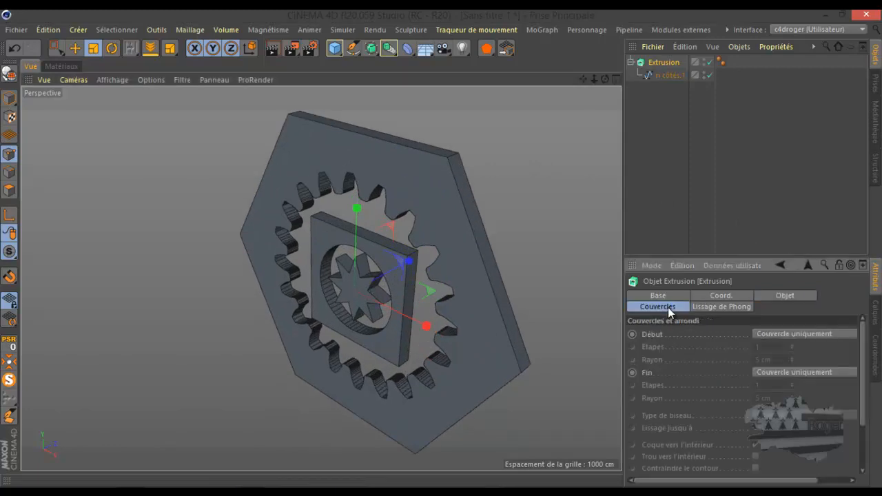
{"action": "scroll", "coordinate": [544, 317], "scroll_direction": "up", "scroll_amount": 5}
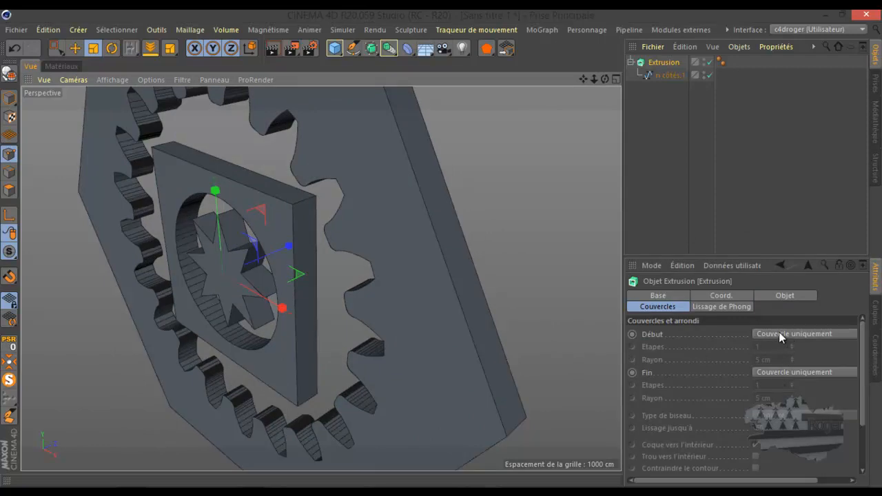
{"action": "left_click", "coordinate": [779, 335]}
{"action": "left_click", "coordinate": [757, 350]}
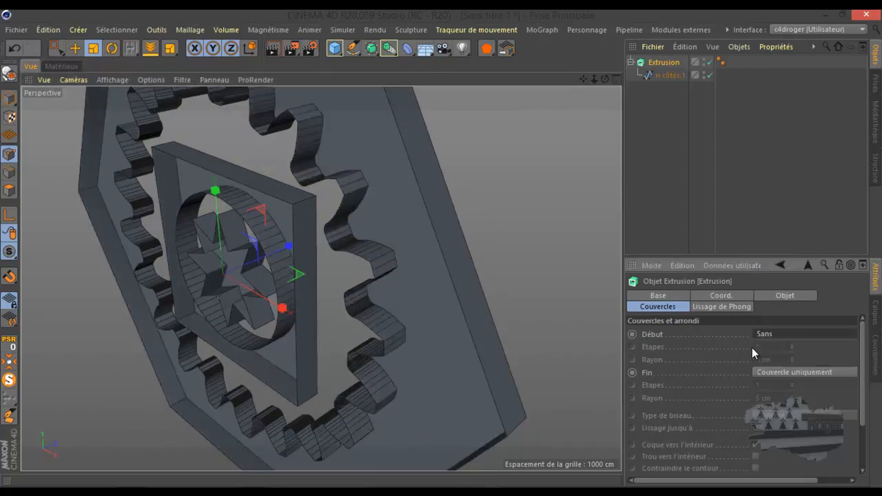
{"action": "scroll", "coordinate": [368, 305], "scroll_direction": "down", "scroll_amount": 2}
{"action": "left_click_drag", "start_coordinate": [604, 79], "coordinate": [613, 96]}
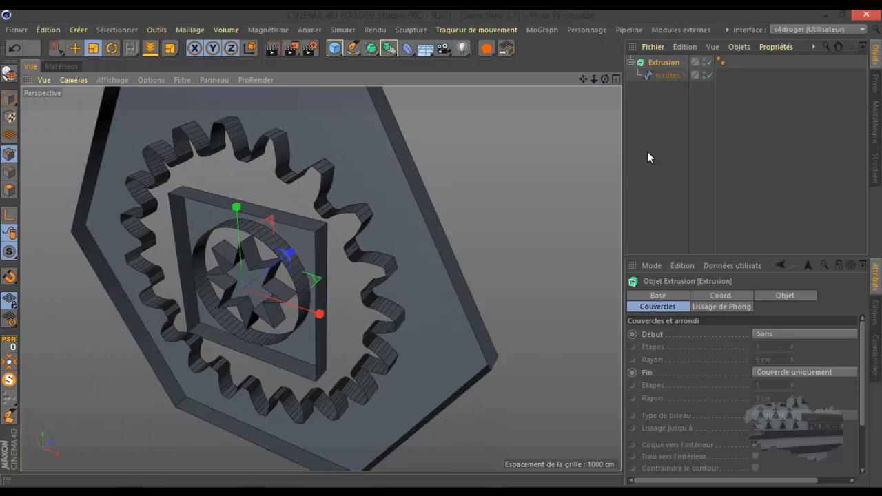
{"action": "left_click", "coordinate": [784, 370]}
{"action": "left_click", "coordinate": [778, 383]}
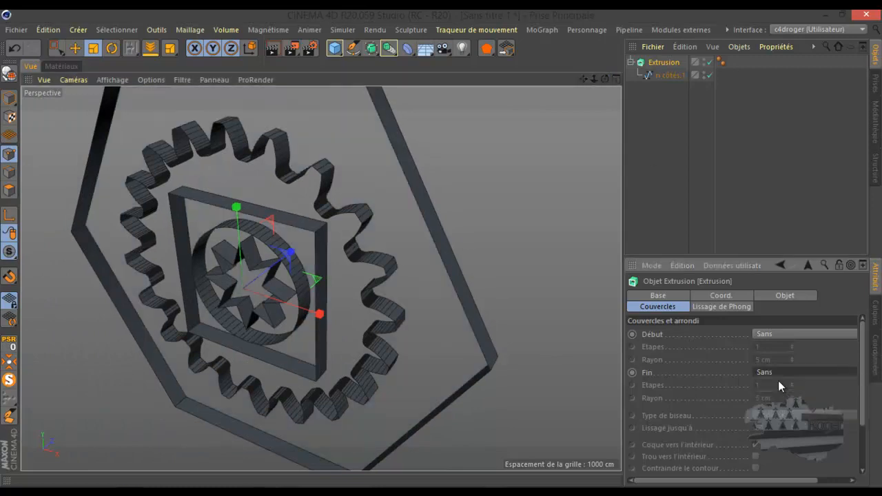
Try the Extrusion's Début cap as Couvercle uniquement and change it to Biseau uniquement.
{"action": "left_click", "coordinate": [783, 333]}
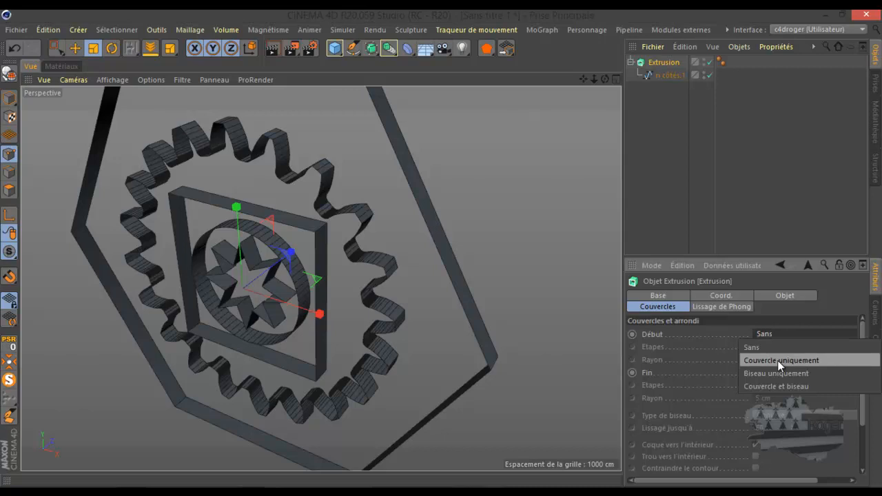
{"action": "left_click", "coordinate": [777, 361]}
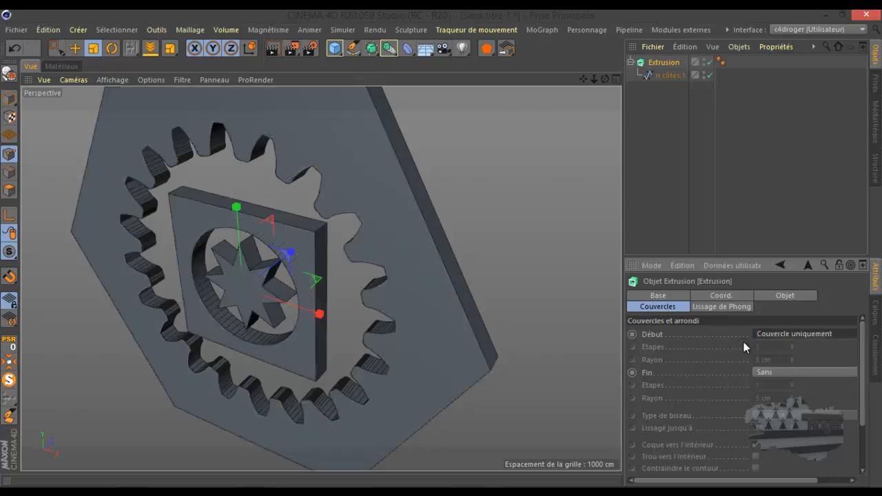
{"action": "left_click", "coordinate": [786, 334]}
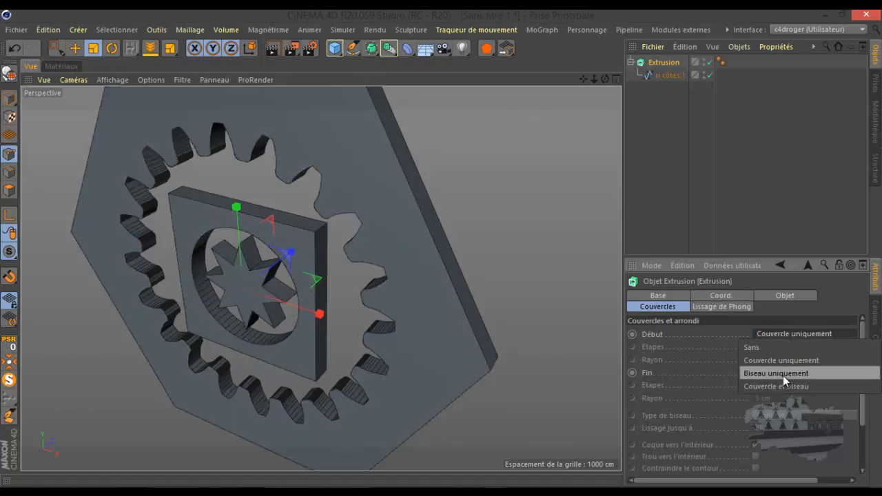
{"action": "left_click", "coordinate": [783, 373]}
{"action": "scroll", "coordinate": [477, 377], "scroll_direction": "up", "scroll_amount": 3}
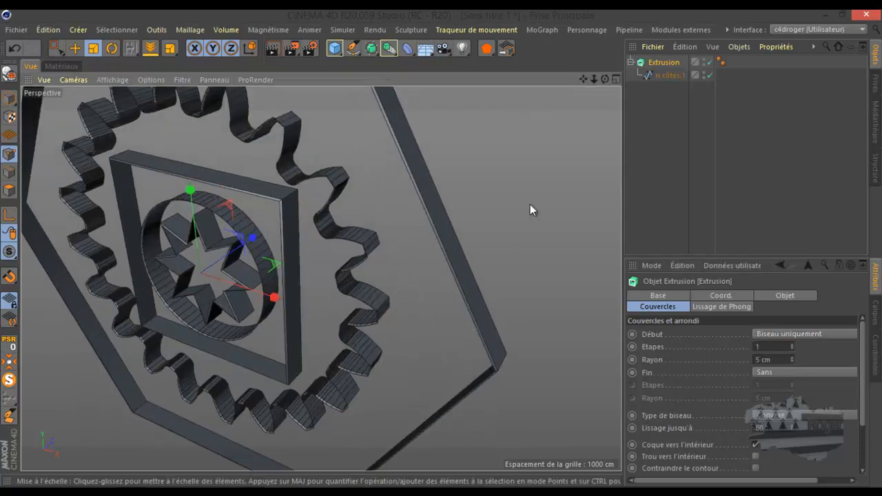
Try a 3 cm Rayon on the Extrusion's start bevel and set it to 7 cm.
{"action": "left_click_drag", "start_coordinate": [442, 247], "coordinate": [440, 253]}
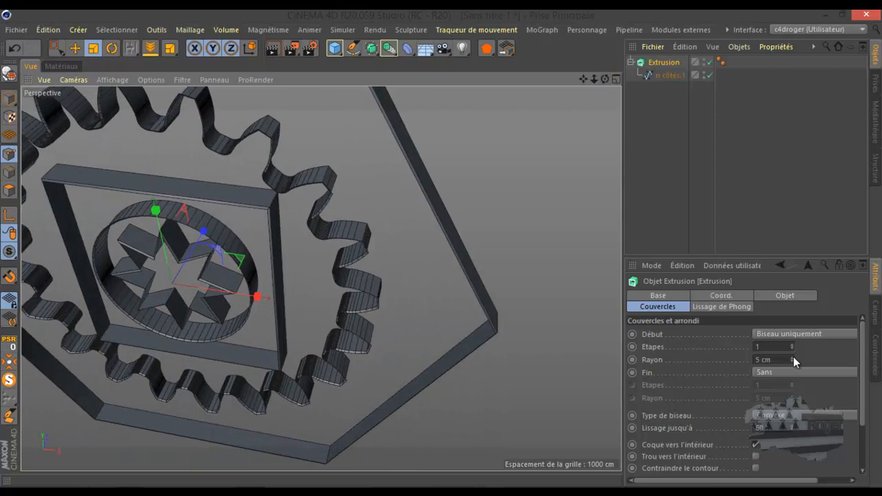
{"action": "left_click_drag", "start_coordinate": [791, 357], "coordinate": [790, 363]}
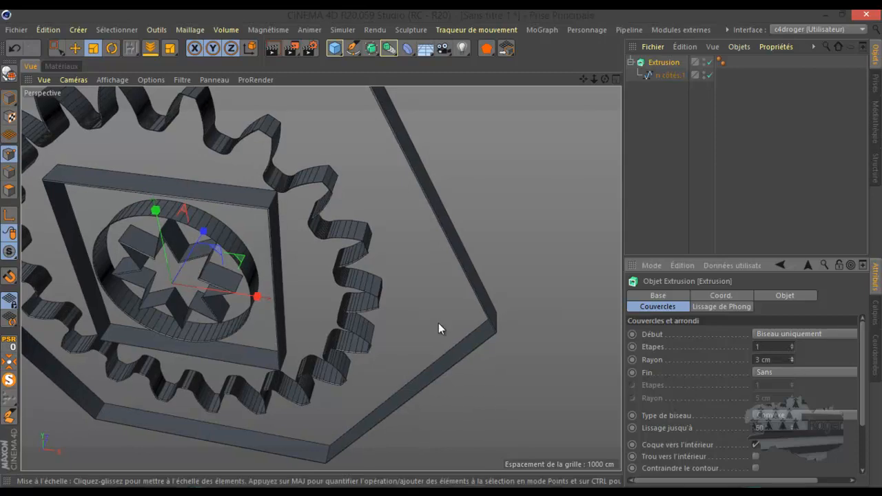
{"action": "scroll", "coordinate": [488, 300], "scroll_direction": "up", "scroll_amount": 5}
{"action": "scroll", "coordinate": [488, 300], "scroll_direction": "up", "scroll_amount": 4}
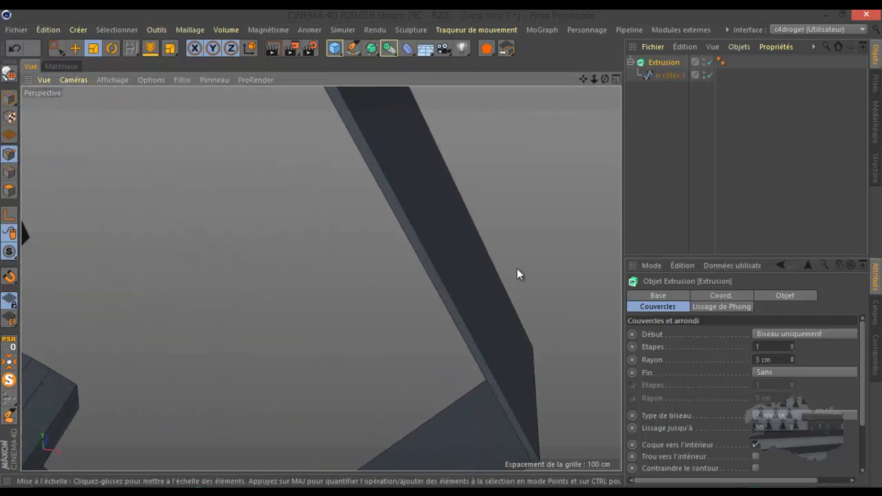
{"action": "left_click_drag", "start_coordinate": [792, 358], "coordinate": [792, 357]}
{"action": "scroll", "coordinate": [560, 310], "scroll_direction": "down", "scroll_amount": 1}
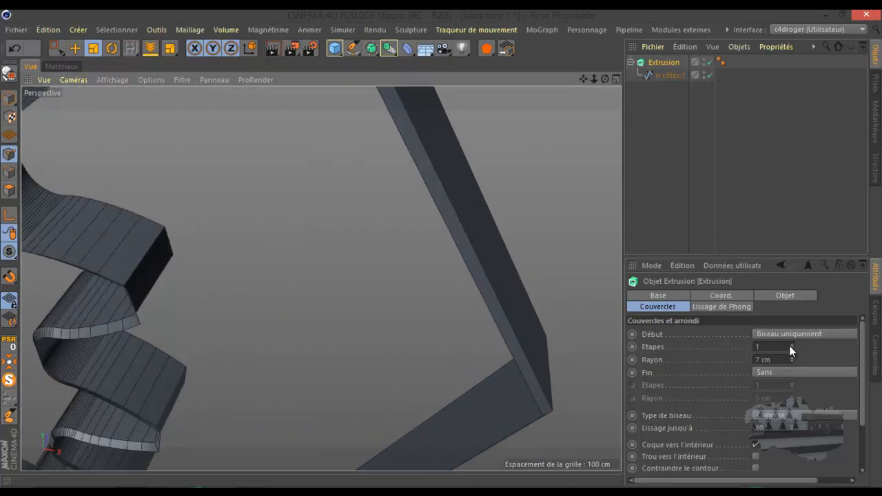
Raise the start bevel's Etapes to 4, set it back to 1, and check the available bevel types.
{"action": "left_click", "coordinate": [789, 343]}
{"action": "left_click", "coordinate": [789, 344]}
{"action": "left_click", "coordinate": [789, 343]}
{"action": "left_click_drag", "start_coordinate": [604, 79], "coordinate": [440, 246]}
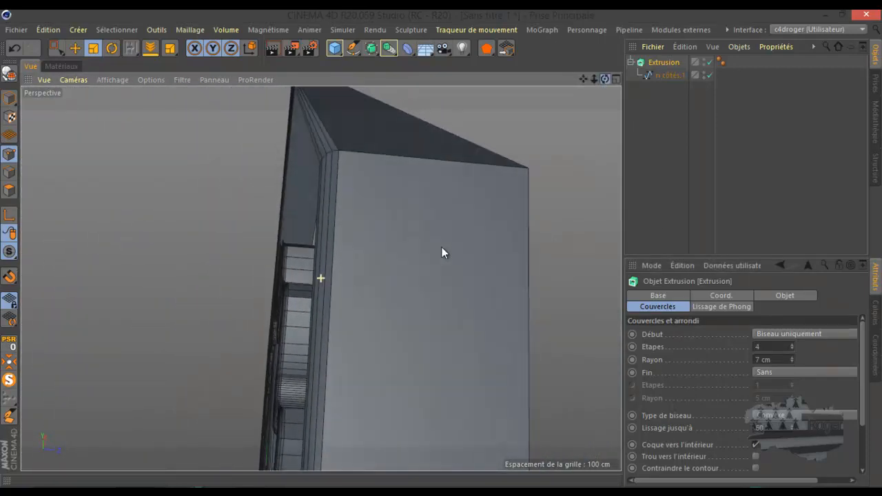
{"action": "left_click", "coordinate": [791, 347]}
{"action": "left_click", "coordinate": [790, 347]}
{"action": "left_click", "coordinate": [791, 348]}
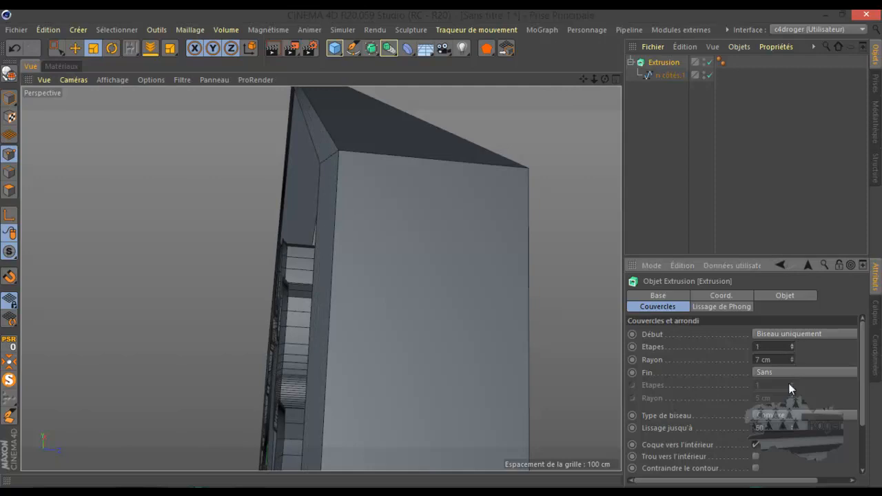
{"action": "left_click", "coordinate": [792, 415]}
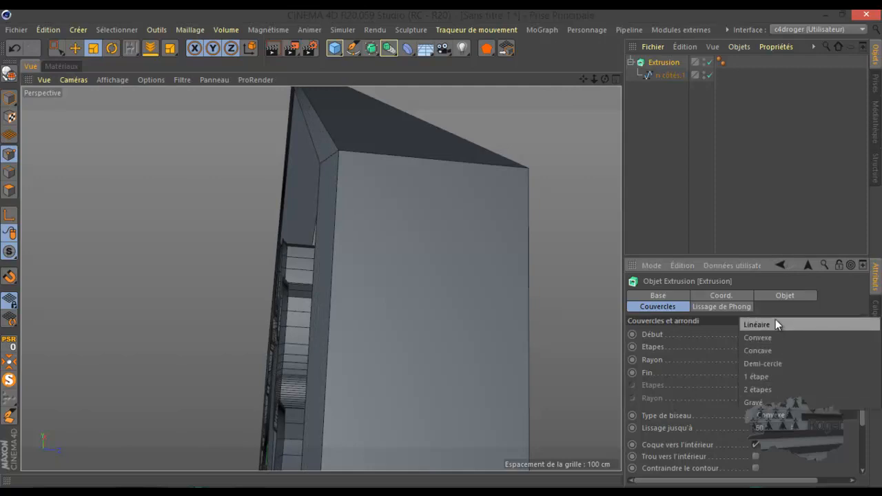
{"action": "left_click", "coordinate": [829, 302]}
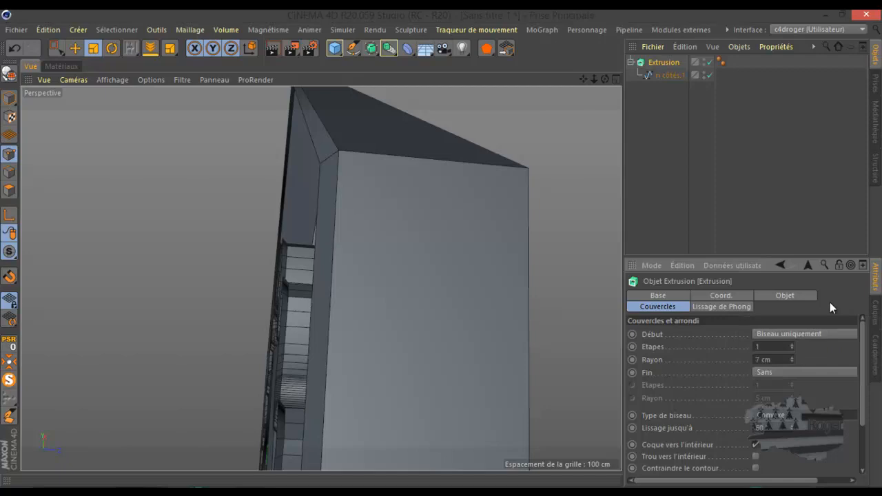
Set the Extrusion's start bevel Etapes to 3.
{"action": "left_click", "coordinate": [791, 343]}
{"action": "left_click", "coordinate": [791, 343]}
{"action": "left_click", "coordinate": [791, 343]}
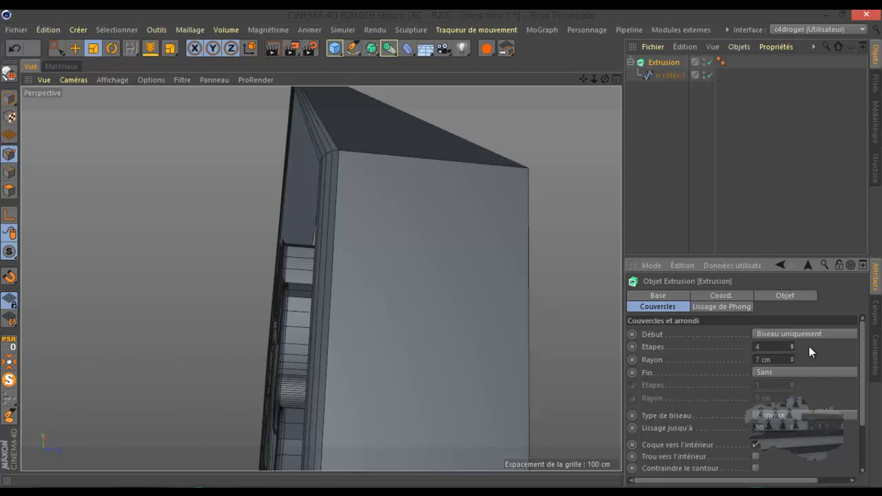
{"action": "left_click", "coordinate": [790, 344]}
{"action": "left_click", "coordinate": [792, 348]}
{"action": "left_click", "coordinate": [793, 349]}
Change the Extrusion's Début cap to Couvercle et biseau.
{"action": "left_click_drag", "start_coordinate": [610, 330], "coordinate": [609, 142], "text": "alt"}
{"action": "left_click_drag", "start_coordinate": [604, 79], "coordinate": [441, 247]}
{"action": "left_click", "coordinate": [780, 334]}
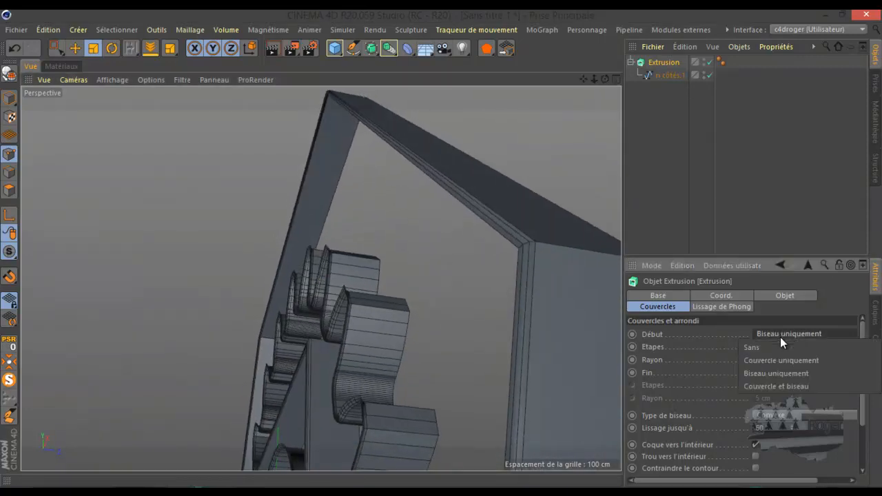
{"action": "left_click", "coordinate": [775, 387]}
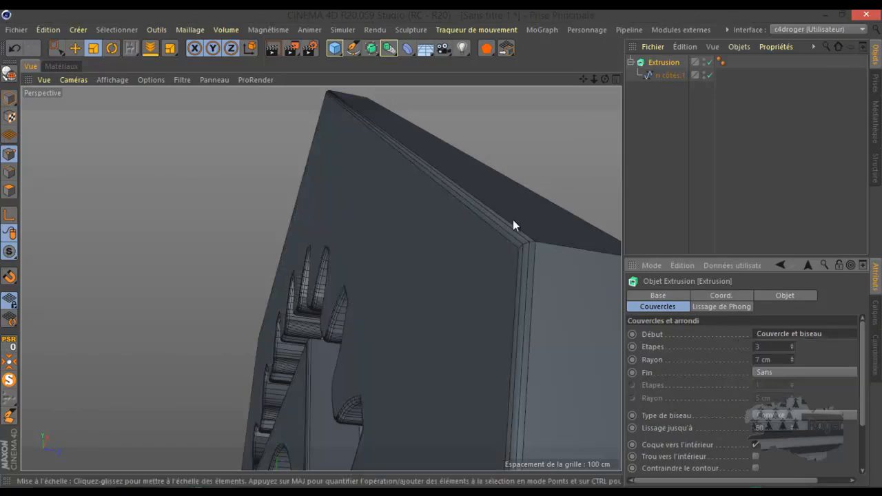
Examine the beveled edges of the gear, square and star cutouts and of the hexagon's outer border.
{"action": "left_click_drag", "start_coordinate": [442, 227], "coordinate": [442, 226], "text": "alt"}
{"action": "left_click_drag", "start_coordinate": [354, 373], "coordinate": [361, 347], "text": "alt"}
{"action": "left_click_drag", "start_coordinate": [312, 445], "coordinate": [319, 463], "text": "alt"}
{"action": "scroll", "coordinate": [320, 441], "scroll_direction": "up", "scroll_amount": 5}
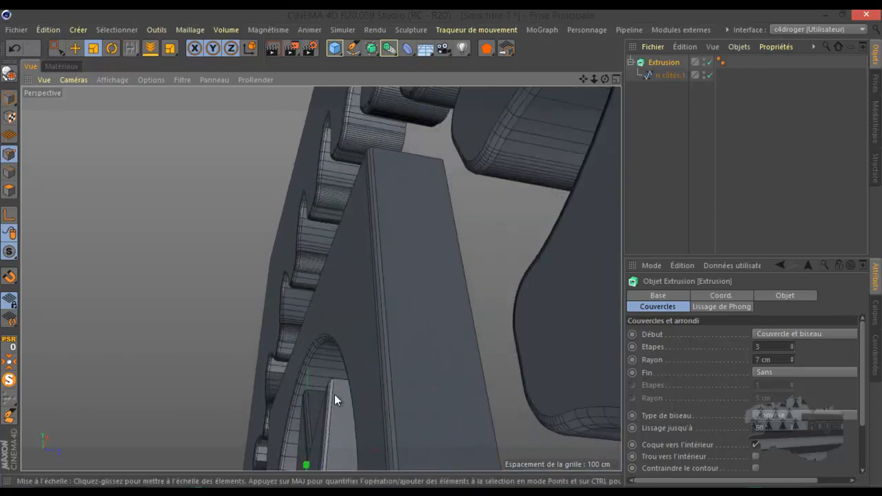
{"action": "scroll", "coordinate": [383, 247], "scroll_direction": "down", "scroll_amount": 5}
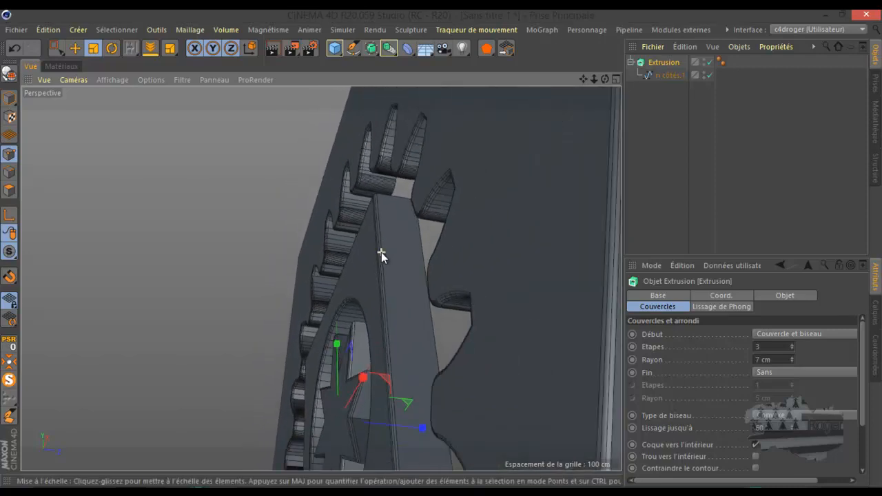
{"action": "left_click_drag", "start_coordinate": [431, 204], "coordinate": [548, 263], "text": "alt"}
{"action": "scroll", "coordinate": [511, 245], "scroll_direction": "down", "scroll_amount": 5}
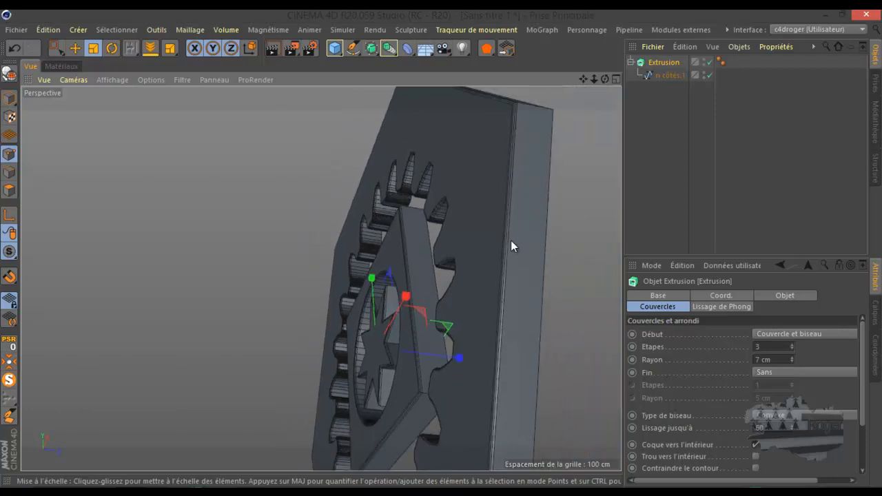
{"action": "scroll", "coordinate": [510, 260], "scroll_direction": "up", "scroll_amount": 5}
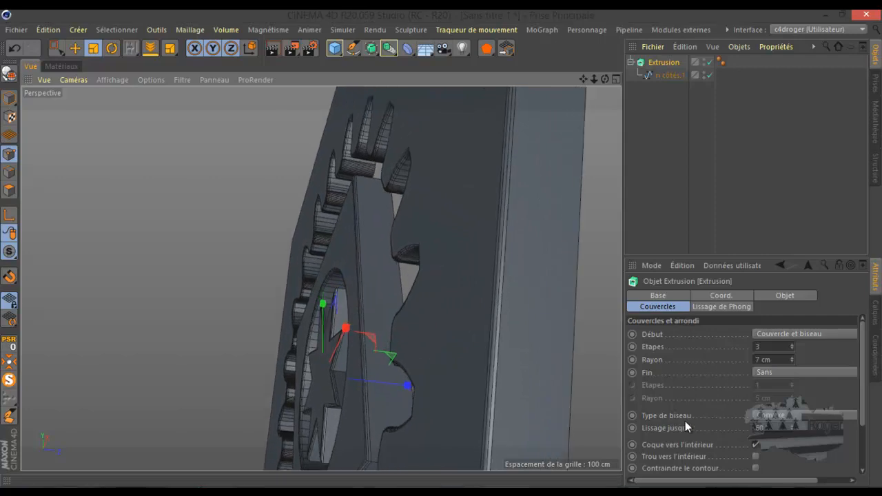
{"action": "left_click", "coordinate": [772, 417]}
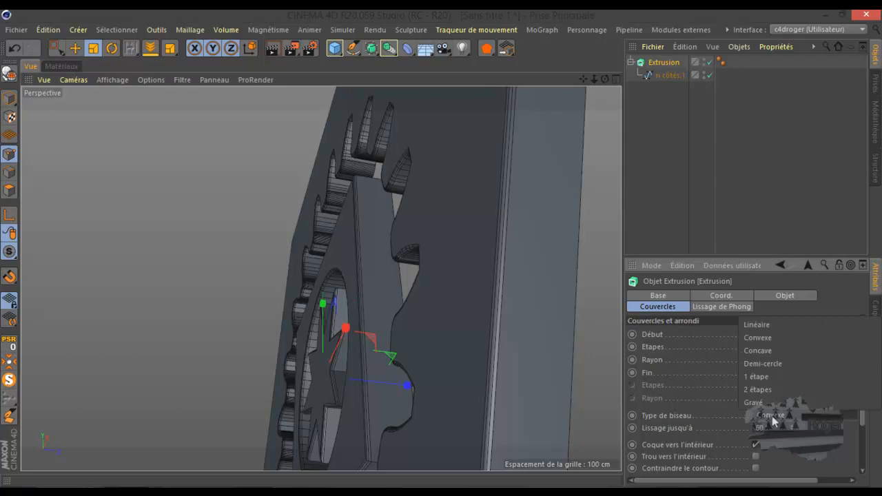
{"action": "left_click", "coordinate": [371, 49]}
{"action": "left_click", "coordinate": [371, 49]}
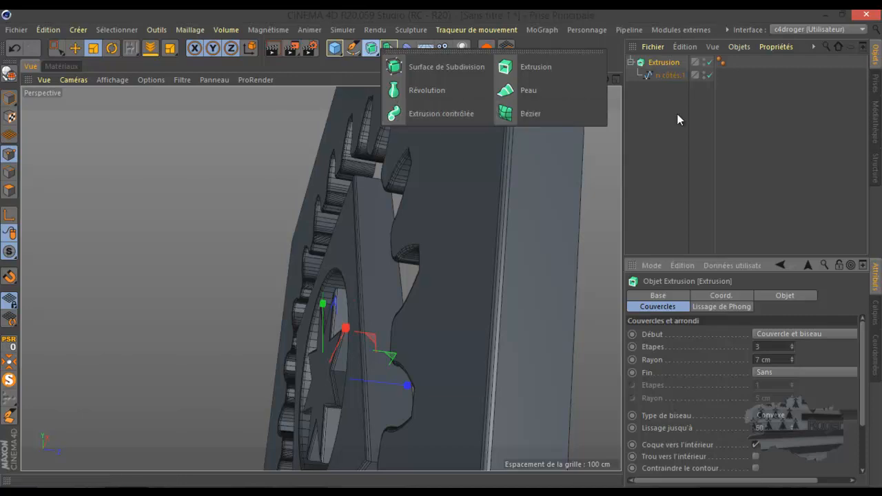
{"action": "left_click", "coordinate": [661, 63]}
{"action": "scroll", "coordinate": [535, 203], "scroll_direction": "down", "scroll_amount": 4}
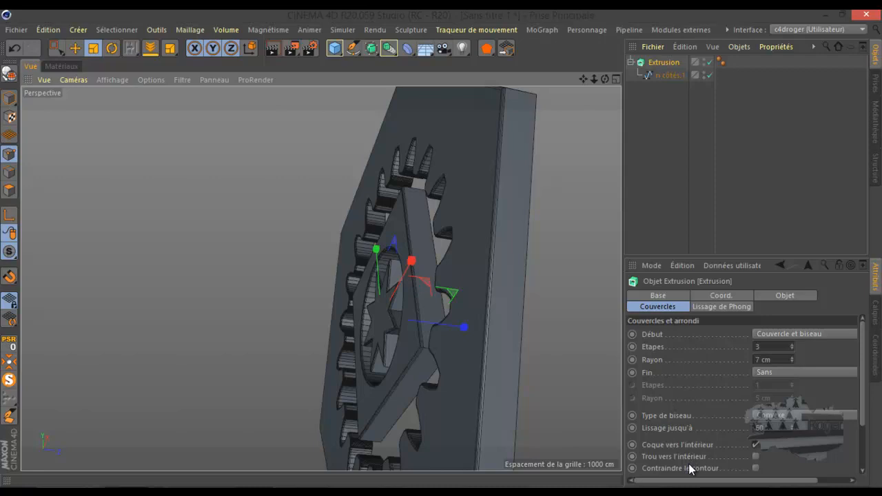
Set the Extrusion's Lissage de Phong angle to 40° as a trial and return it to 60°.
{"action": "left_click", "coordinate": [705, 308]}
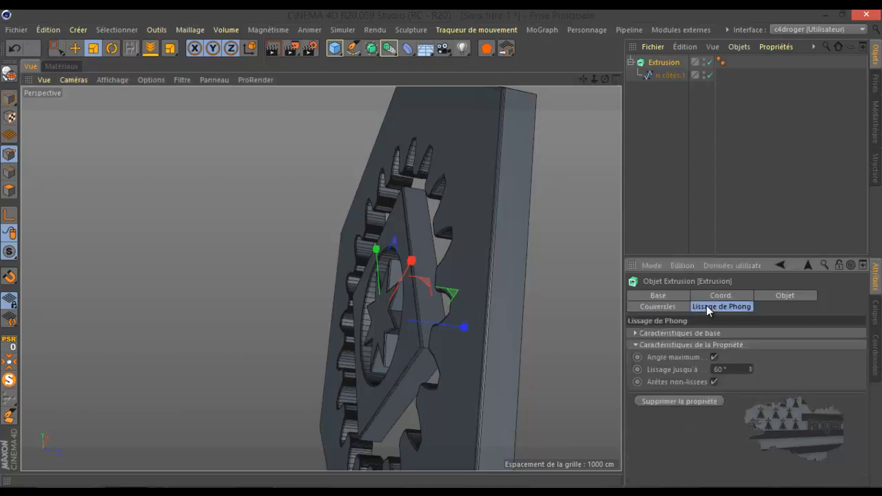
{"action": "left_click", "coordinate": [727, 369]}
{"action": "type", "text": "40"}
{"action": "left_click_drag", "start_coordinate": [727, 368], "coordinate": [704, 367]}
{"action": "type", "text": "60"}
{"action": "key", "text": "Return"}
View the properties of the Lissage de Phong tag on its own and return to the Extrusion's attributes.
{"action": "scroll", "coordinate": [374, 285], "scroll_direction": "down", "scroll_amount": 3}
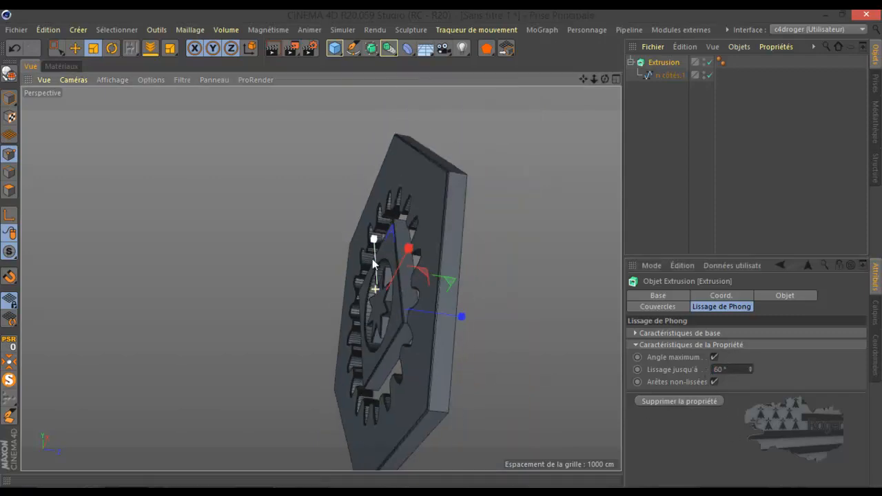
{"action": "left_click_drag", "start_coordinate": [603, 78], "coordinate": [442, 163]}
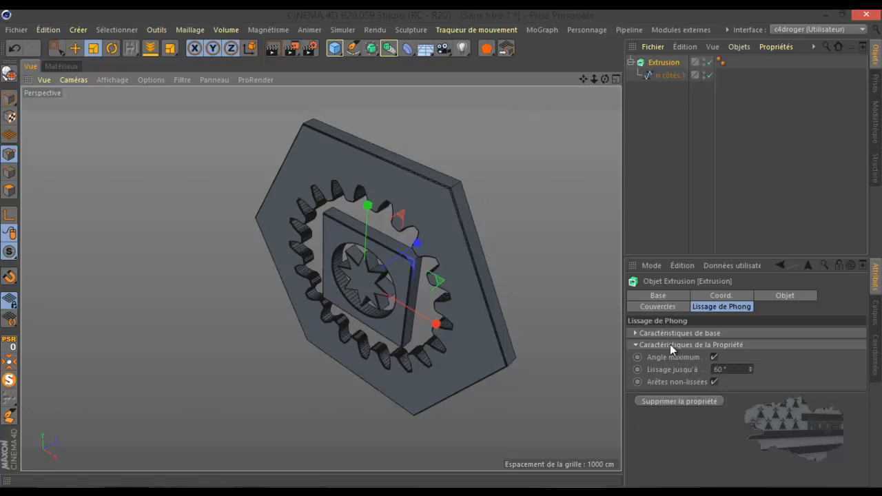
{"action": "left_click", "coordinate": [721, 62]}
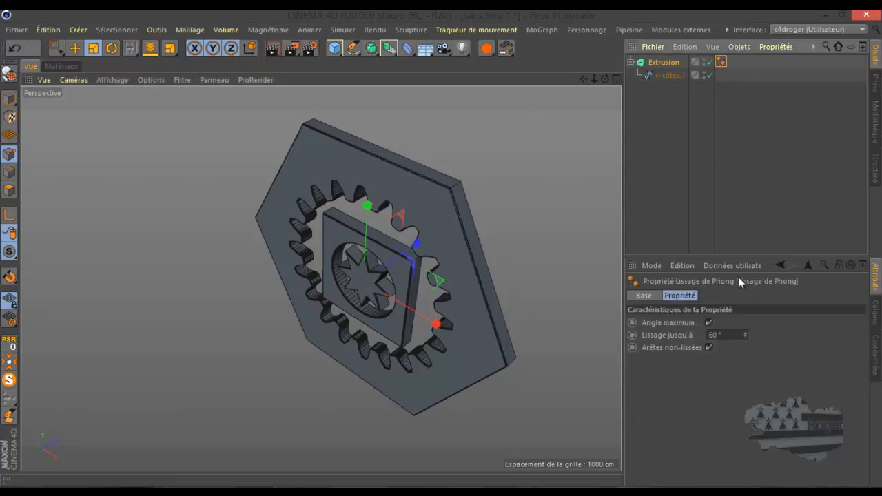
{"action": "left_click", "coordinate": [657, 64]}
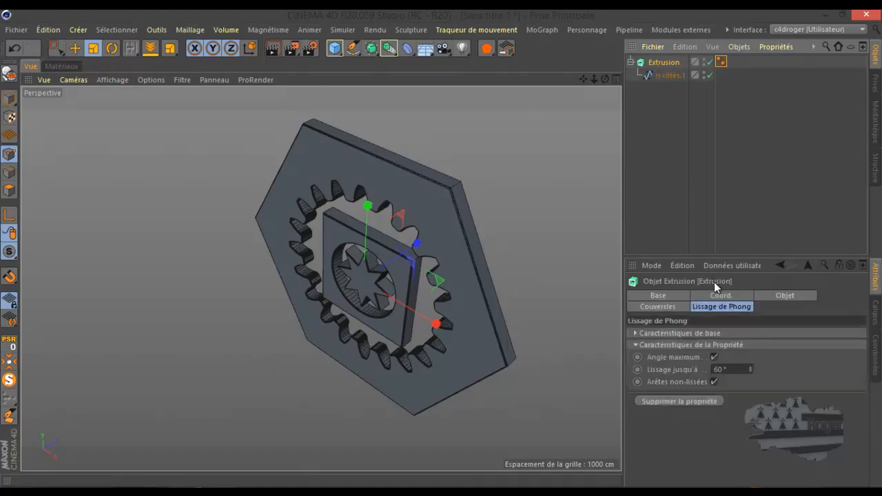
Move the Extrusion through its coordinates to P.X 33 cm, P.Y -9 cm and P.Z -2 cm.
{"action": "left_click", "coordinate": [736, 296]}
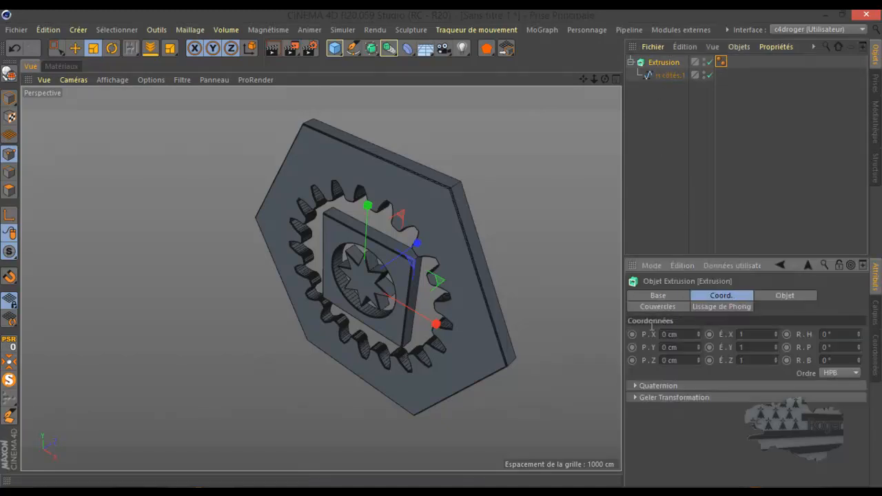
{"action": "left_click_drag", "start_coordinate": [699, 332], "coordinate": [701, 360]}
{"action": "left_click_drag", "start_coordinate": [698, 359], "coordinate": [701, 358]}
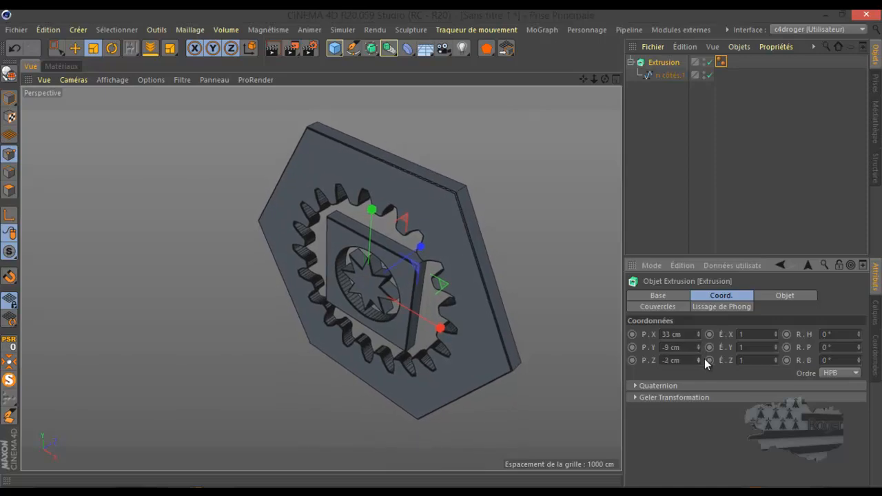
Scale the Extrusion to 0.91 in X, 1.02 in Y and 1.88 in Z, and set its heading rotation to 11°.
{"action": "left_click_drag", "start_coordinate": [775, 333], "coordinate": [774, 359]}
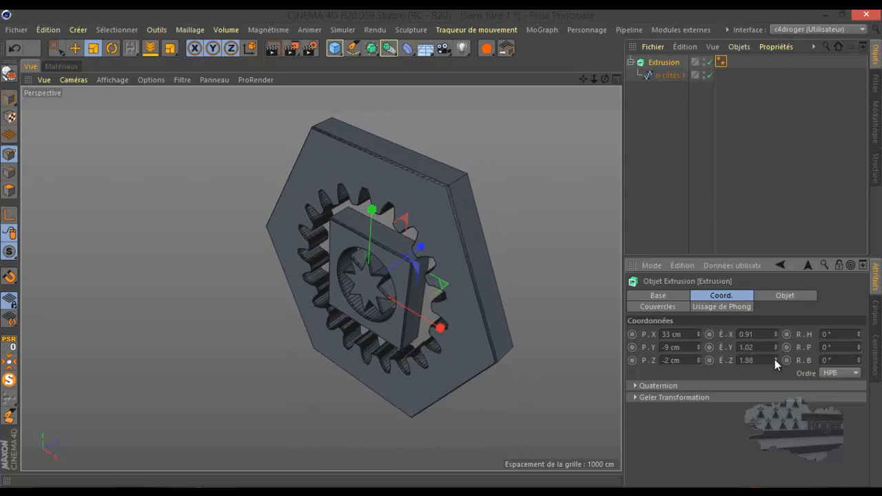
{"action": "left_click_drag", "start_coordinate": [858, 334], "coordinate": [856, 325]}
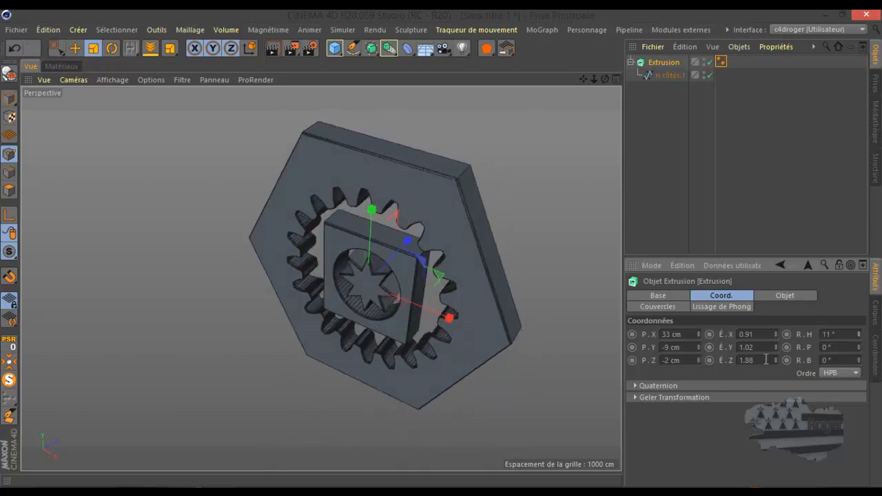
Set the Extrusion's frozen X position to about 108 cm under Geler Transformation and freeze its current position.
{"action": "left_click", "coordinate": [636, 386]}
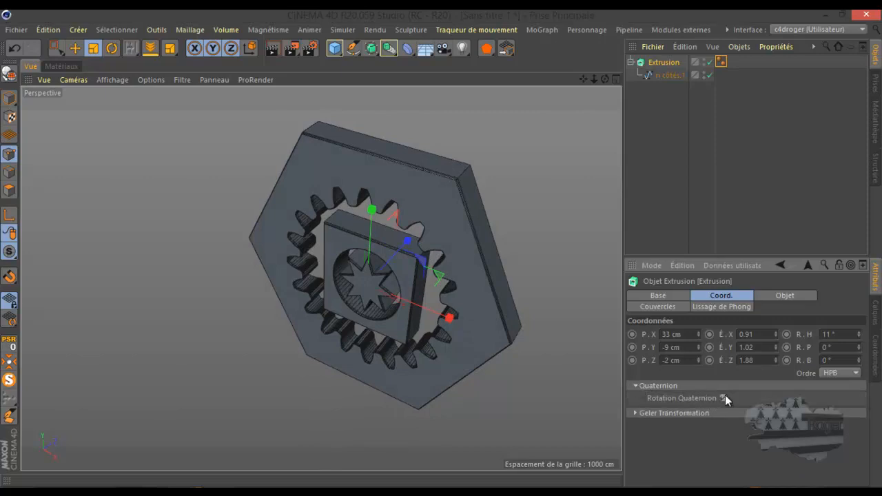
{"action": "left_click", "coordinate": [635, 385]}
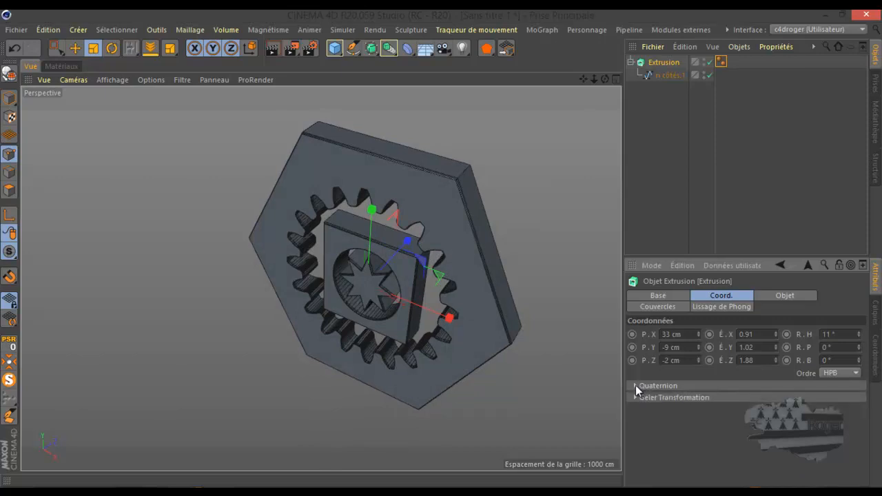
{"action": "left_click", "coordinate": [635, 397]}
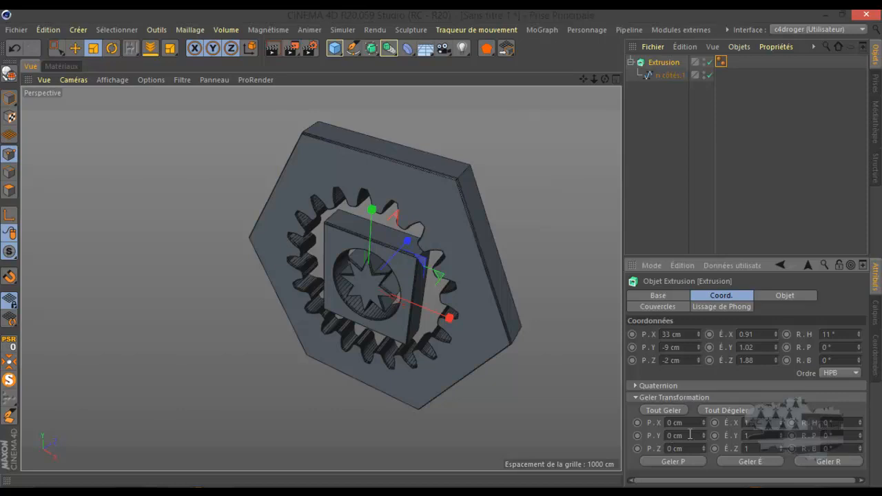
{"action": "left_click_drag", "start_coordinate": [703, 422], "coordinate": [703, 418]}
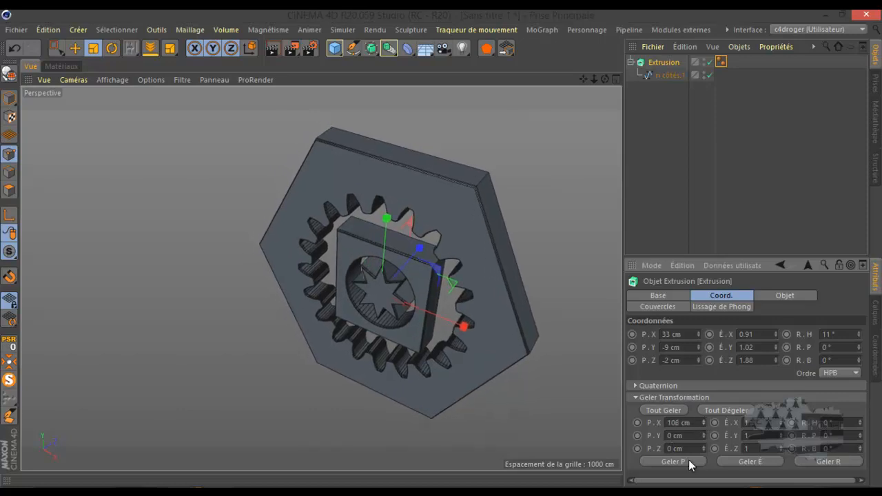
{"action": "left_click", "coordinate": [679, 463]}
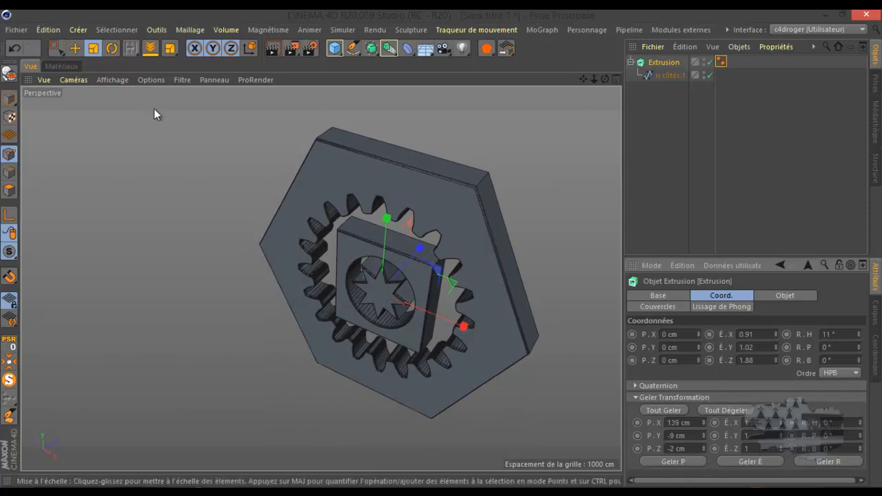
Move the Extrusion along its X axis to a P.X of about -314 cm, and show its Base properties.
{"action": "left_click", "coordinate": [74, 47]}
{"action": "left_click_drag", "start_coordinate": [459, 333], "coordinate": [413, 307]}
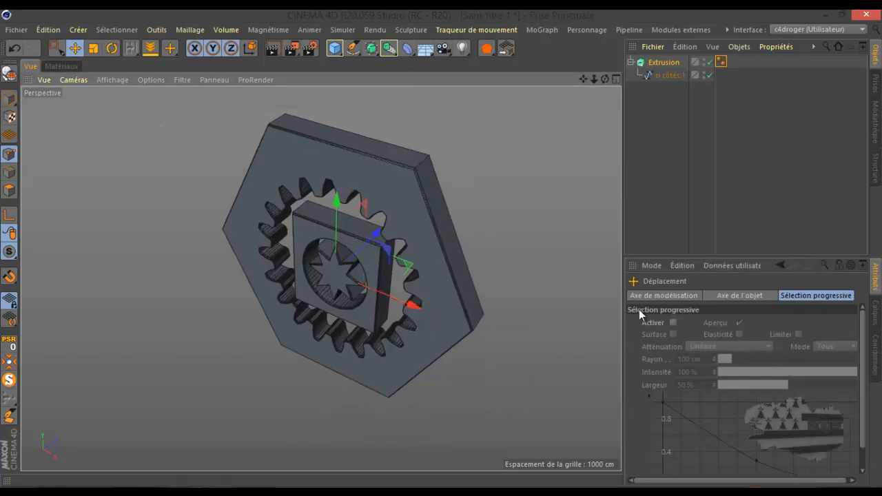
{"action": "left_click", "coordinate": [663, 64]}
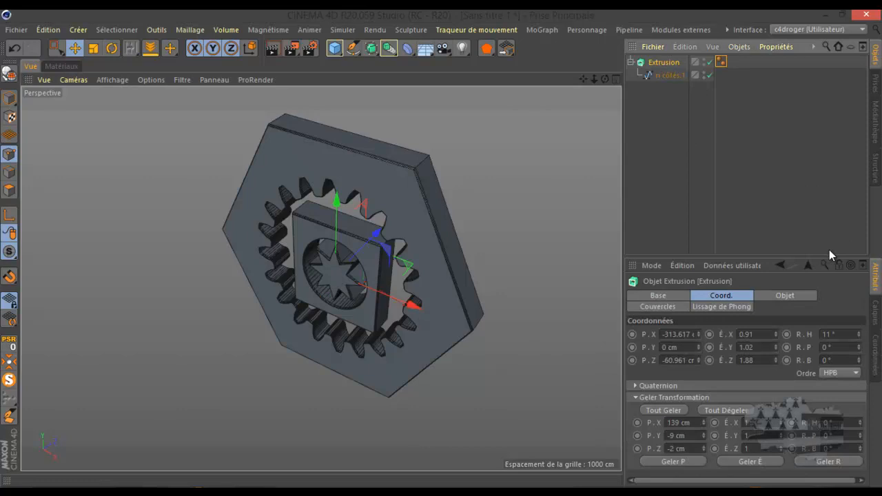
{"action": "left_click", "coordinate": [675, 296]}
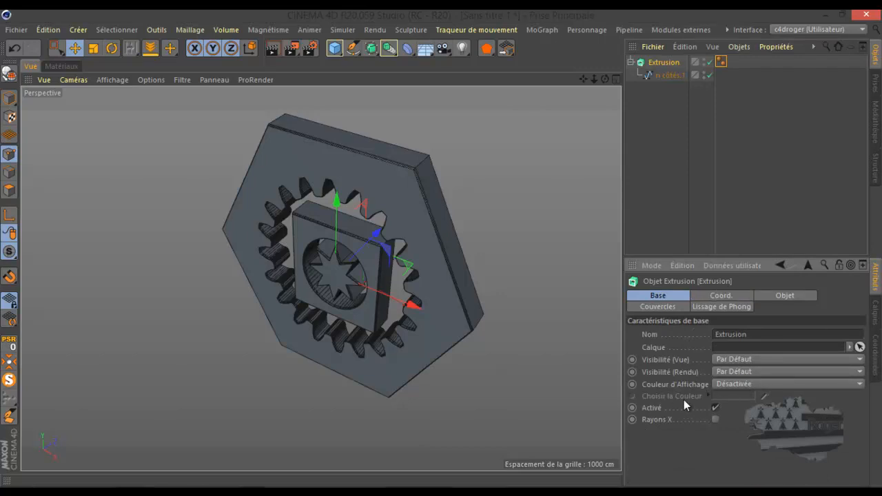
Set the Extrusion's Couleur d'Affichage to Activée and choose an orange colour with hue 40°, saturation 100% and lightness 100%.
{"action": "left_click", "coordinate": [735, 383]}
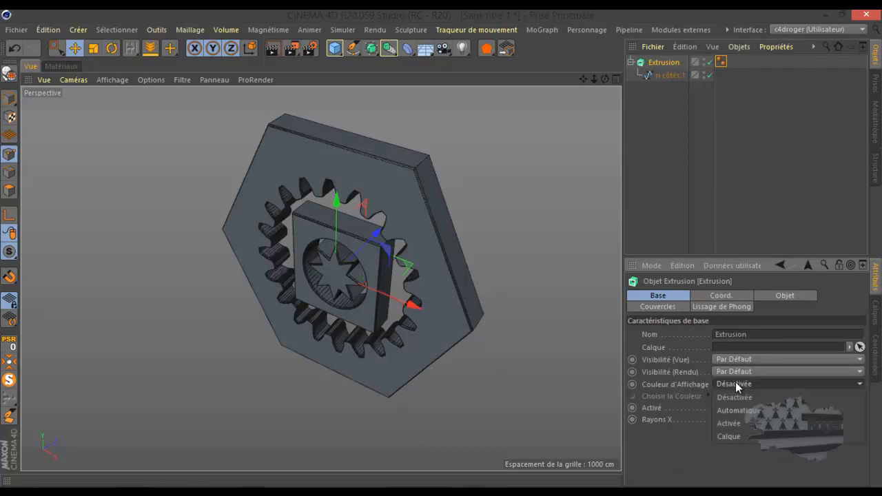
{"action": "left_click", "coordinate": [741, 423]}
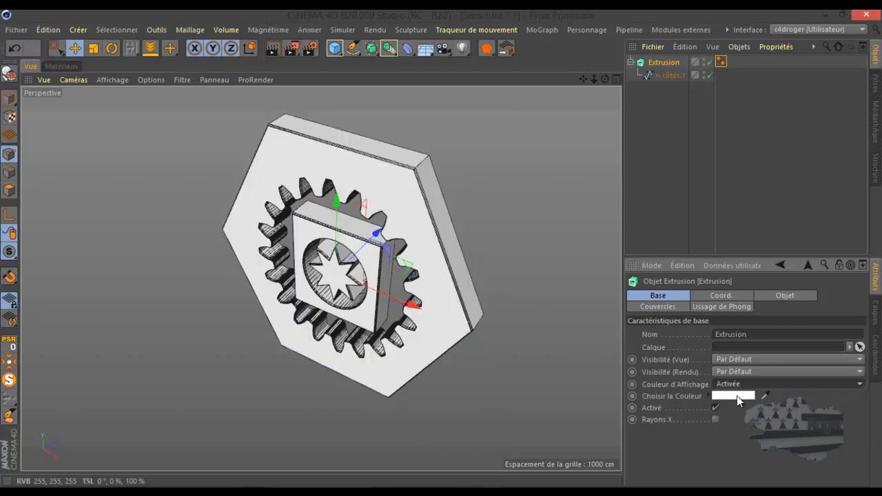
{"action": "left_click", "coordinate": [737, 395]}
{"action": "left_click", "coordinate": [680, 395]}
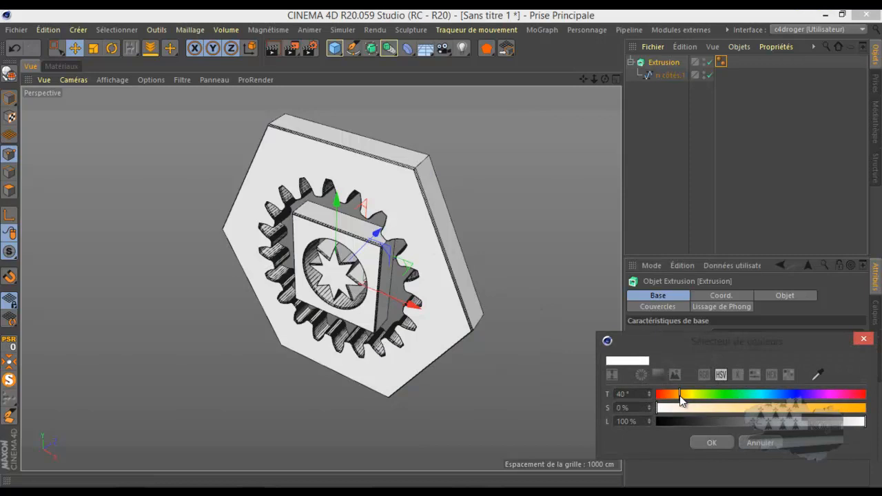
{"action": "left_click_drag", "start_coordinate": [799, 408], "coordinate": [869, 411]}
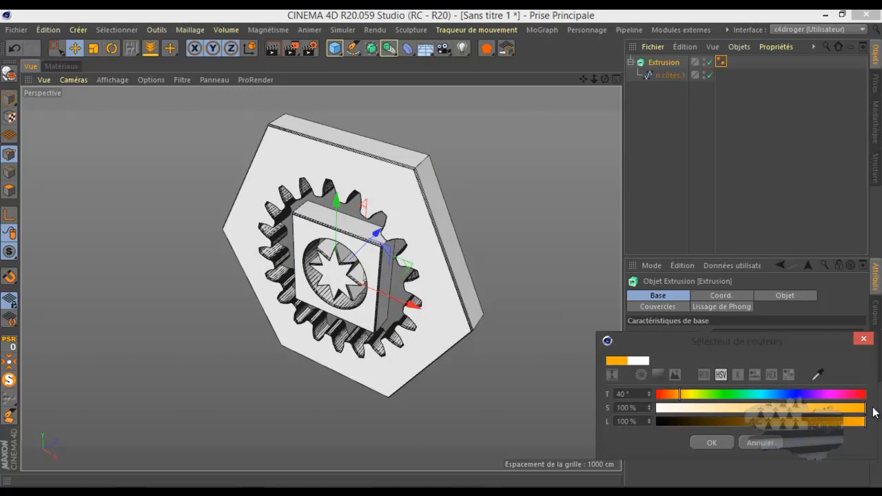
{"action": "left_click", "coordinate": [713, 444]}
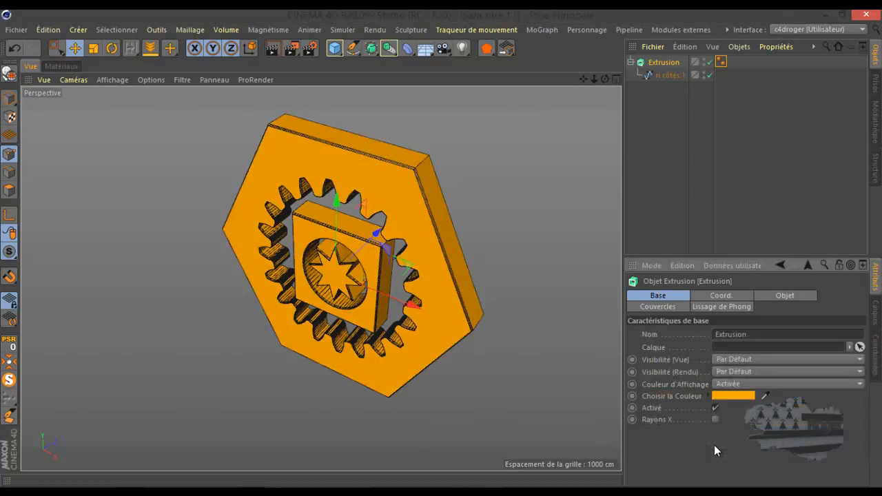
Disable and re-enable the Extrusion's Activé option, and switch its Visibilité (Vue) to Désactivé and back to Par Défaut.
{"action": "left_click", "coordinate": [713, 407]}
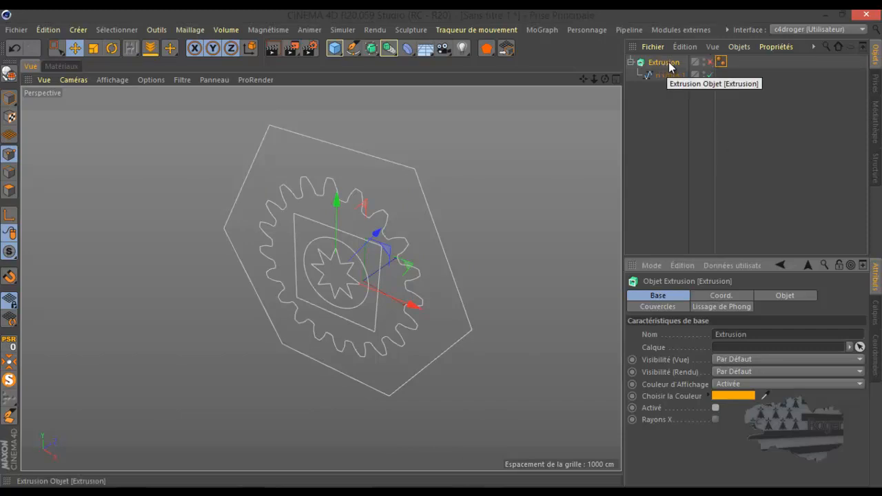
{"action": "left_click", "coordinate": [713, 407]}
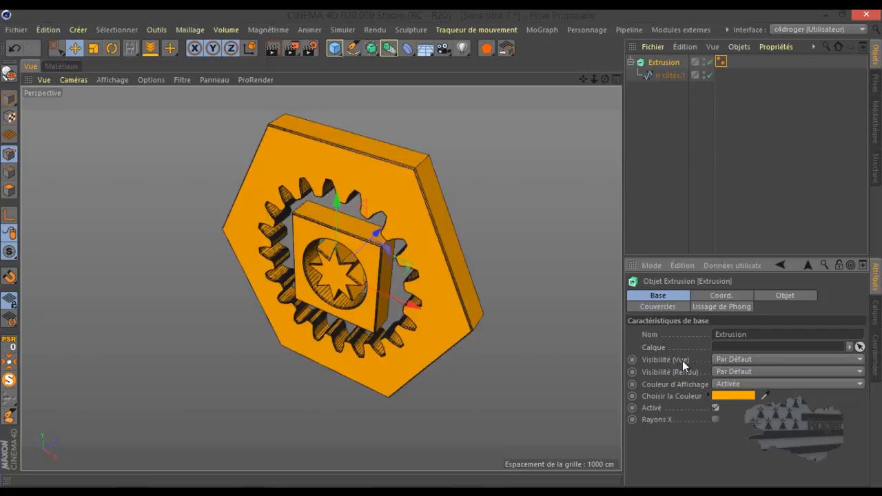
{"action": "left_click", "coordinate": [731, 359]}
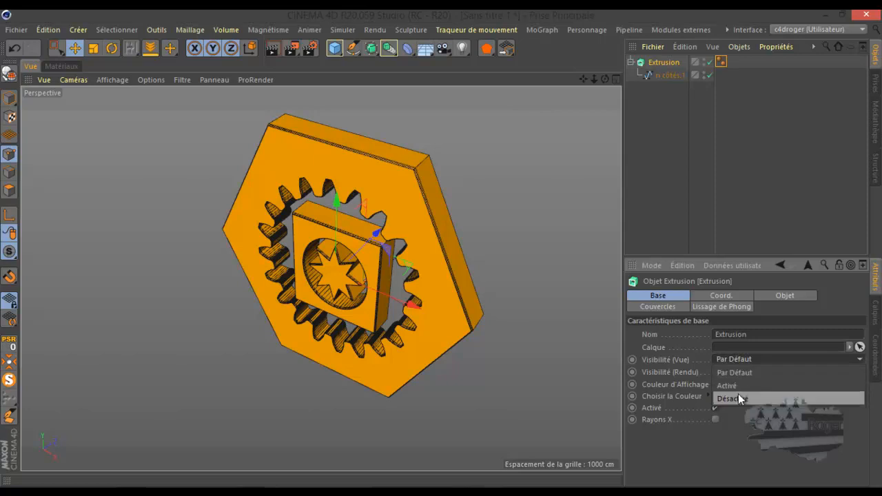
{"action": "left_click", "coordinate": [737, 398]}
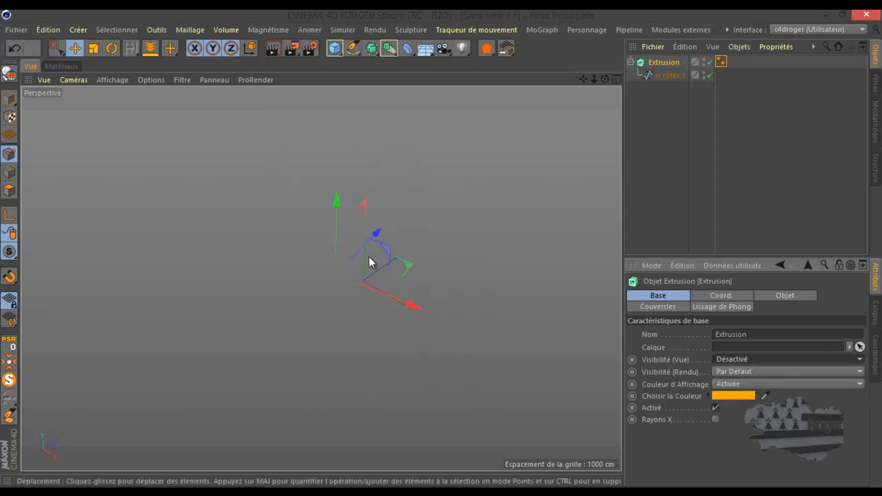
{"action": "left_click", "coordinate": [703, 61]}
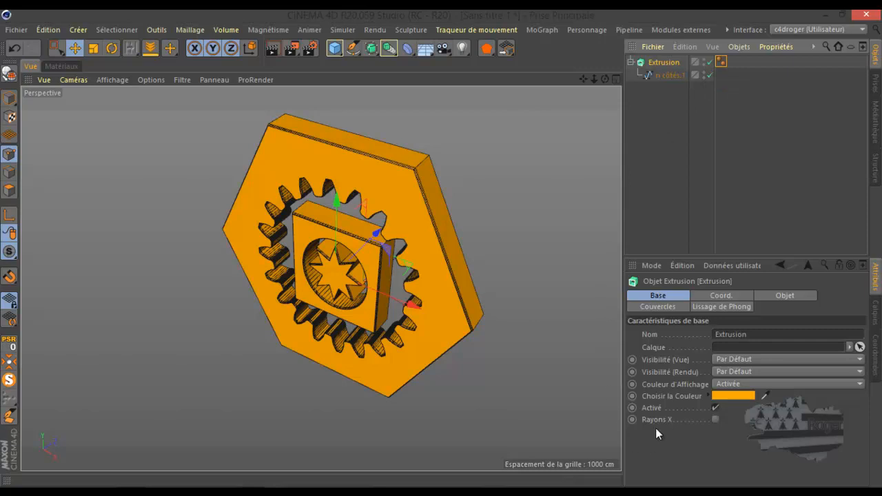
Enable Rayons X on the Extrusion, examine the see-through geometry up close, and disable the option again.
{"action": "left_click", "coordinate": [714, 418]}
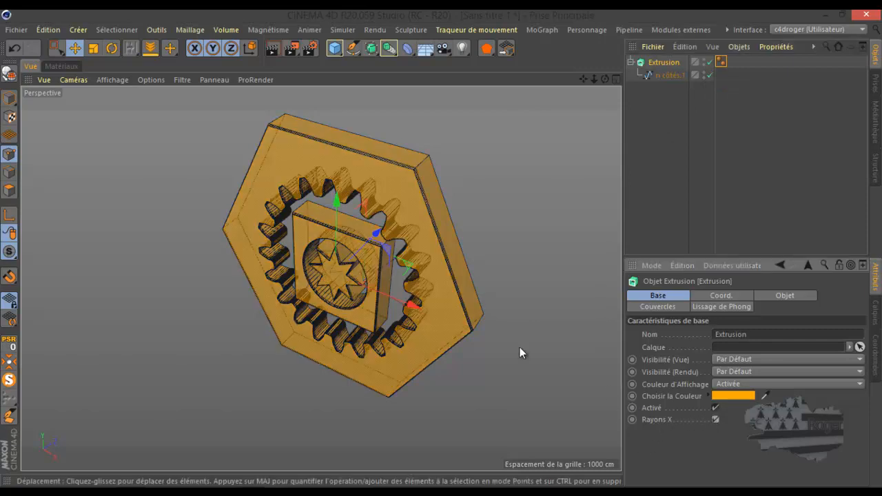
{"action": "scroll", "coordinate": [447, 267], "scroll_direction": "up", "scroll_amount": 5}
{"action": "scroll", "coordinate": [420, 275], "scroll_direction": "up", "scroll_amount": 8}
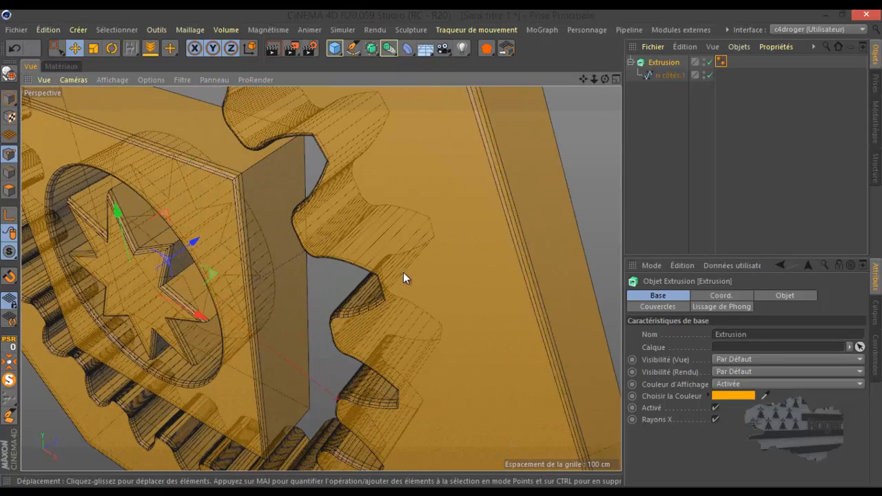
{"action": "scroll", "coordinate": [372, 186], "scroll_direction": "down", "scroll_amount": 10}
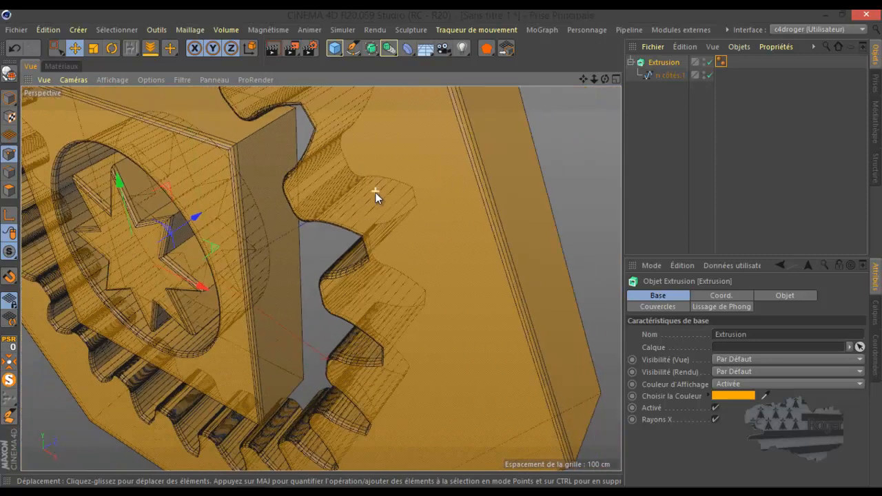
{"action": "scroll", "coordinate": [410, 277], "scroll_direction": "down", "scroll_amount": 5}
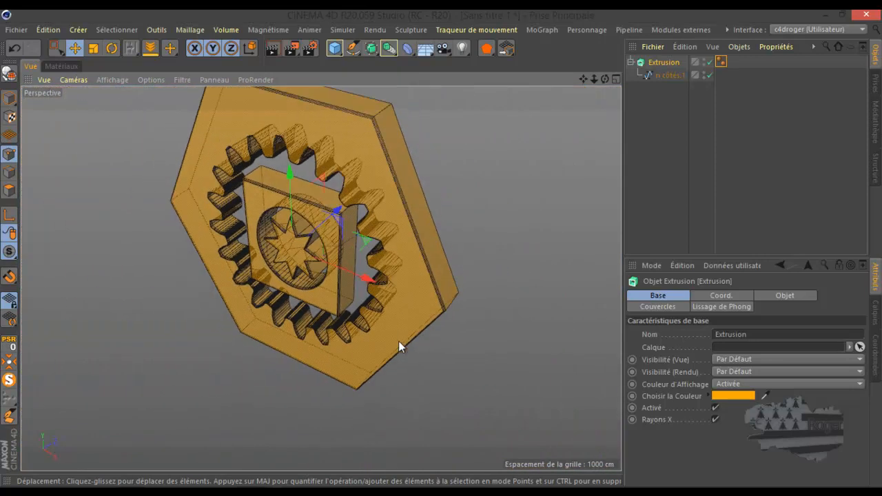
{"action": "left_click", "coordinate": [714, 419]}
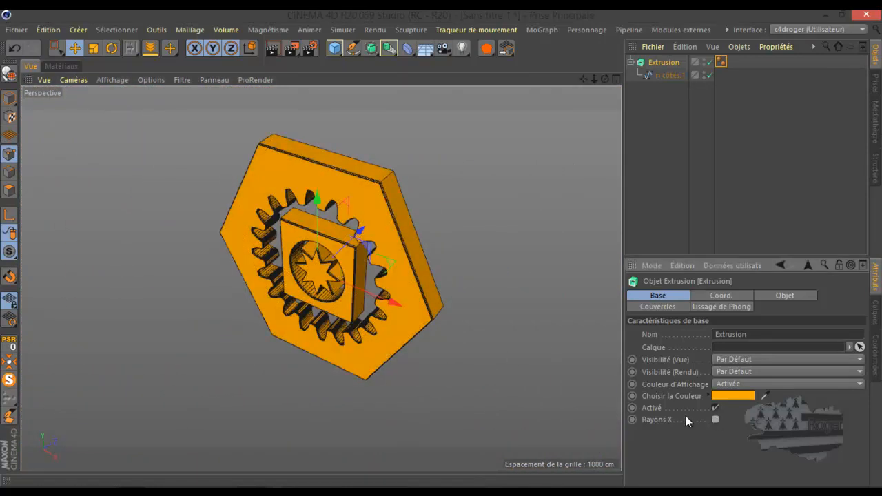
Sample the Extrusion's display colour from the screen, picking green from its object icon and finally light blue from the Cube icon.
{"action": "left_click", "coordinate": [764, 395]}
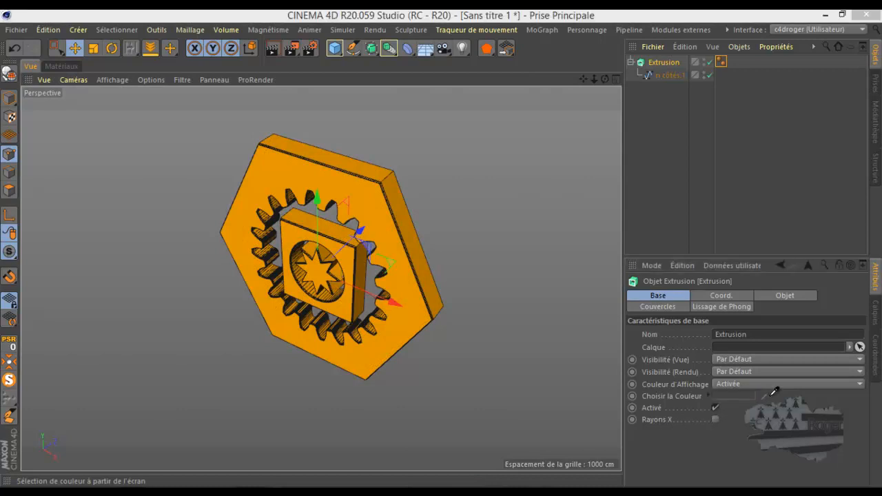
{"action": "left_click", "coordinate": [641, 61]}
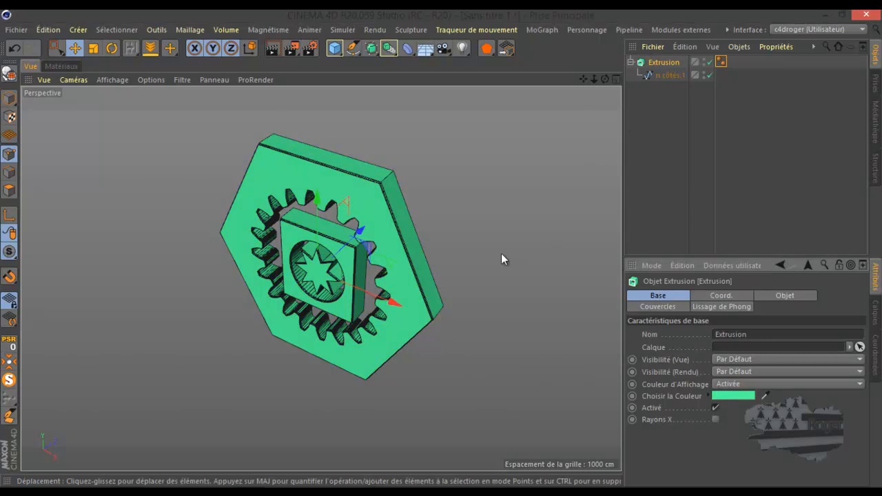
{"action": "left_click", "coordinate": [764, 395]}
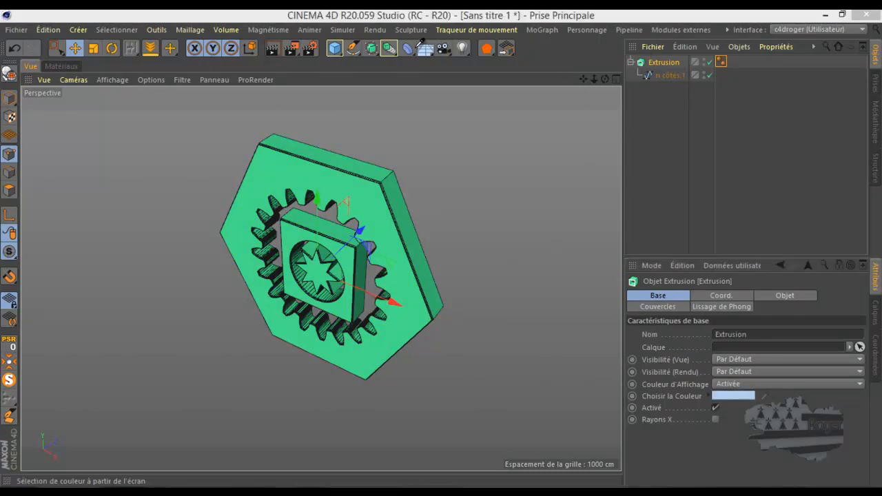
{"action": "left_click", "coordinate": [335, 46]}
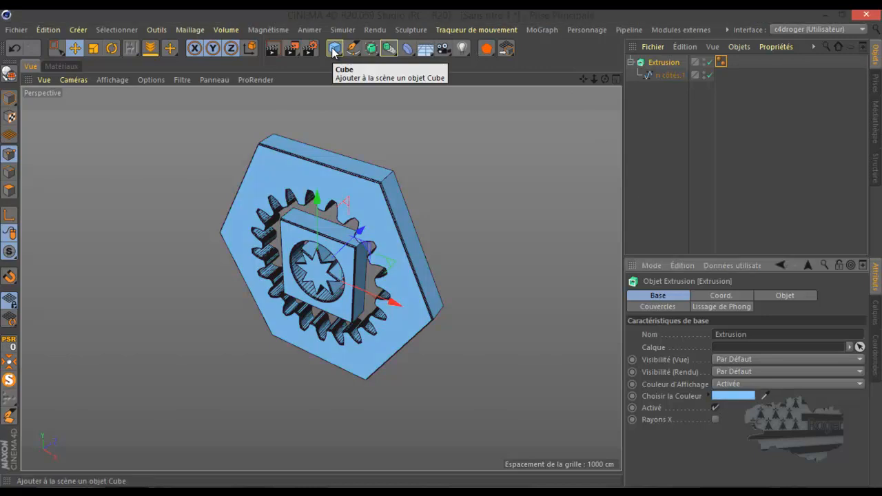